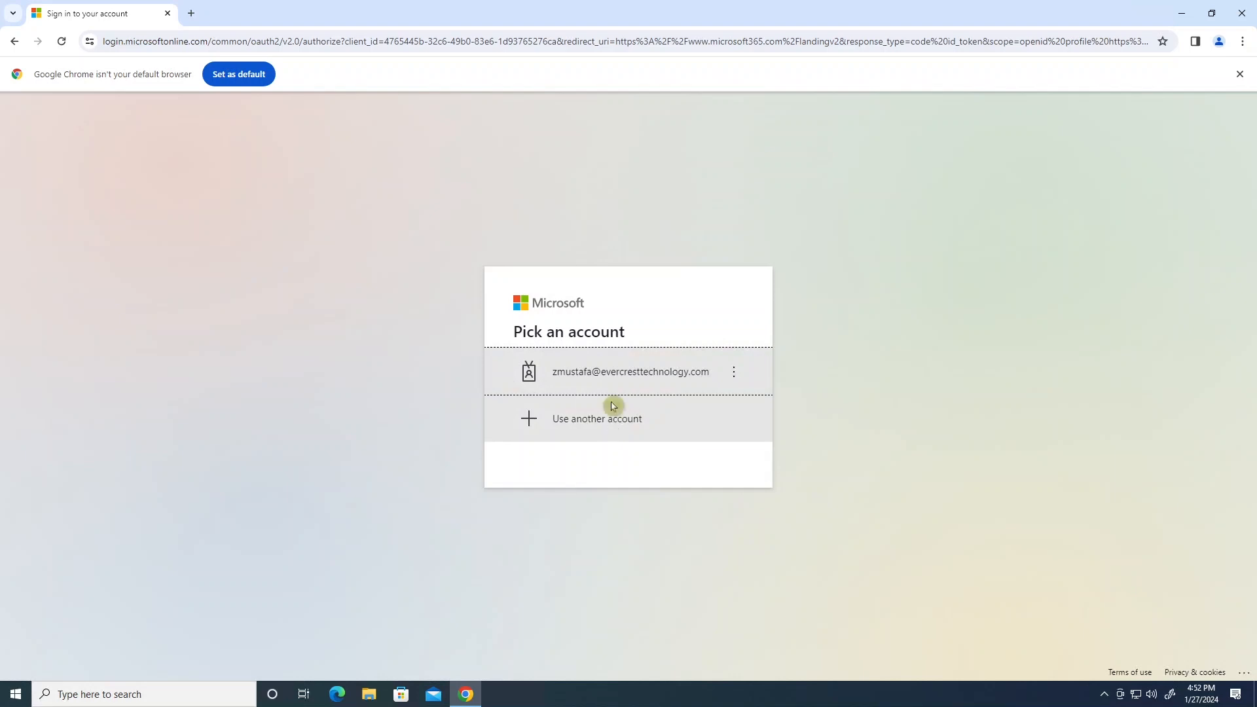
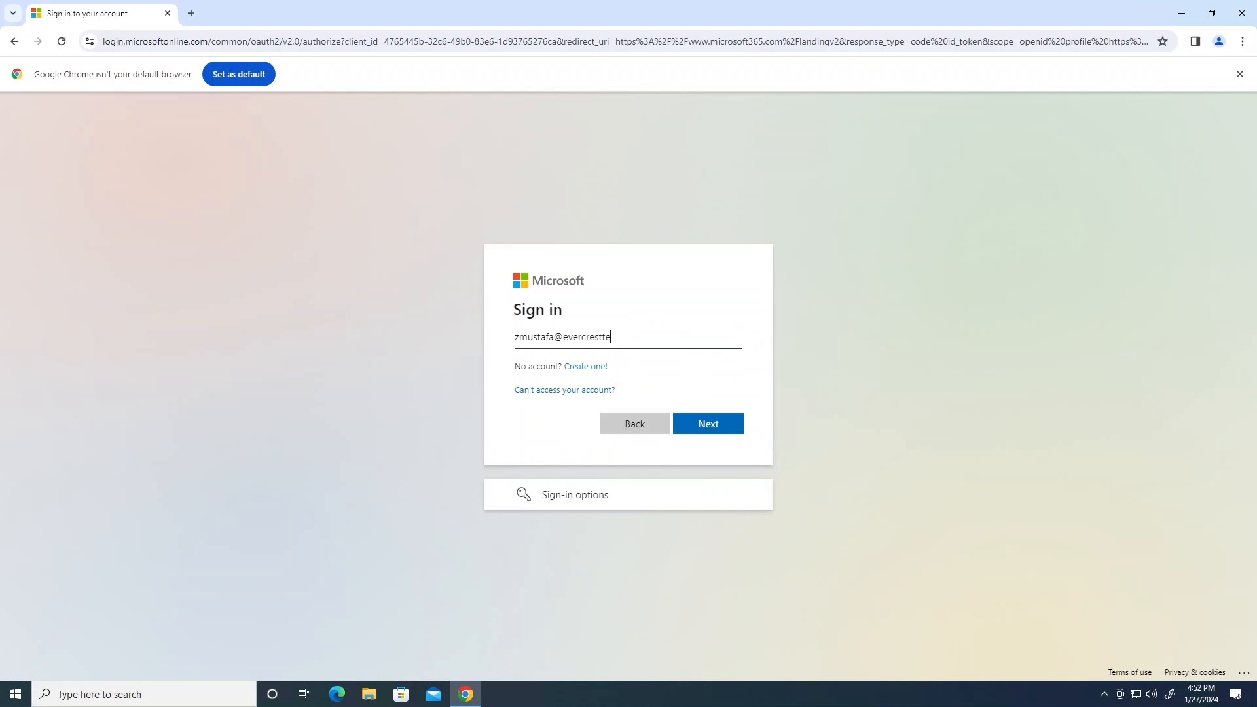
# Sign in with the work e-mail and password, choosing to stay signed in.
pyautogui.press('Return')
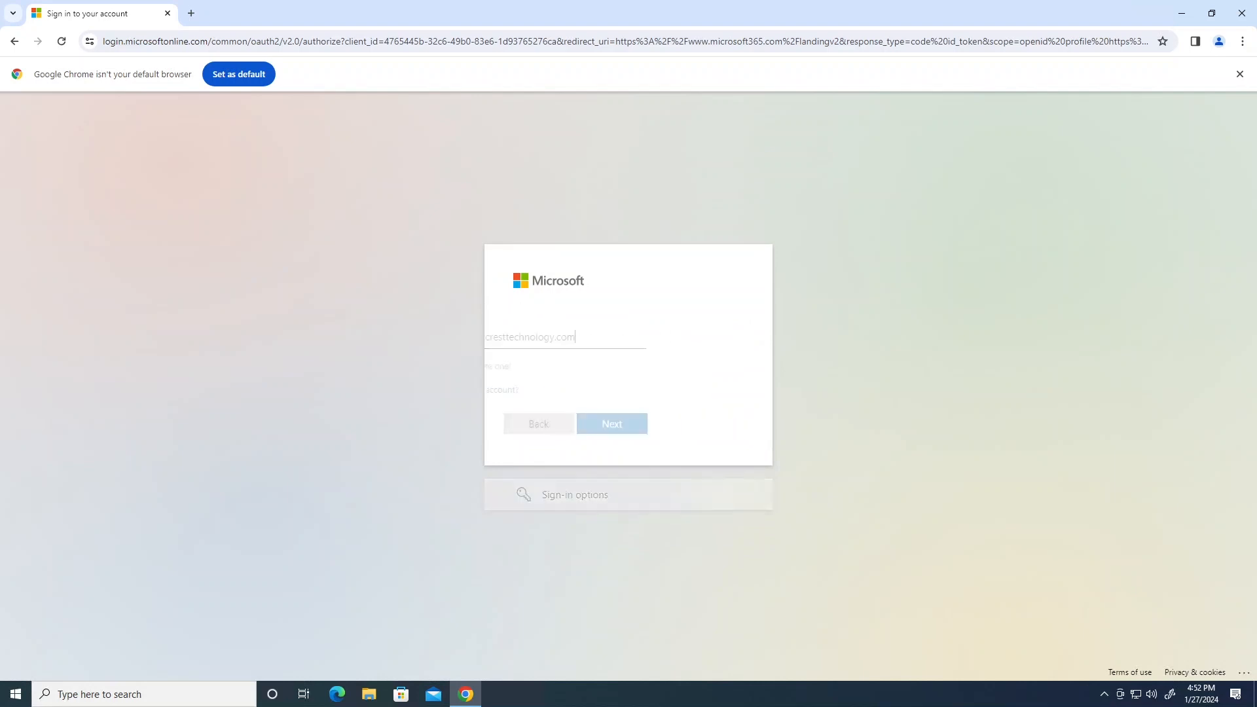
pyautogui.write('••')
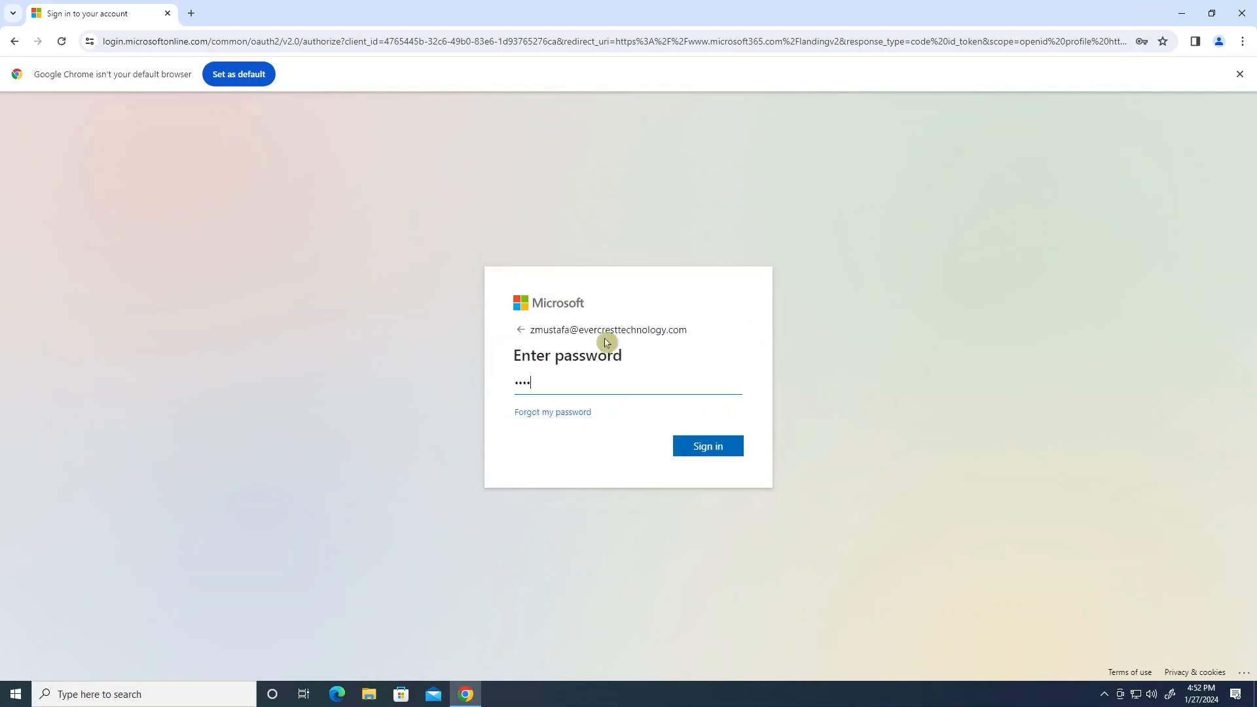
pyautogui.press('Return')
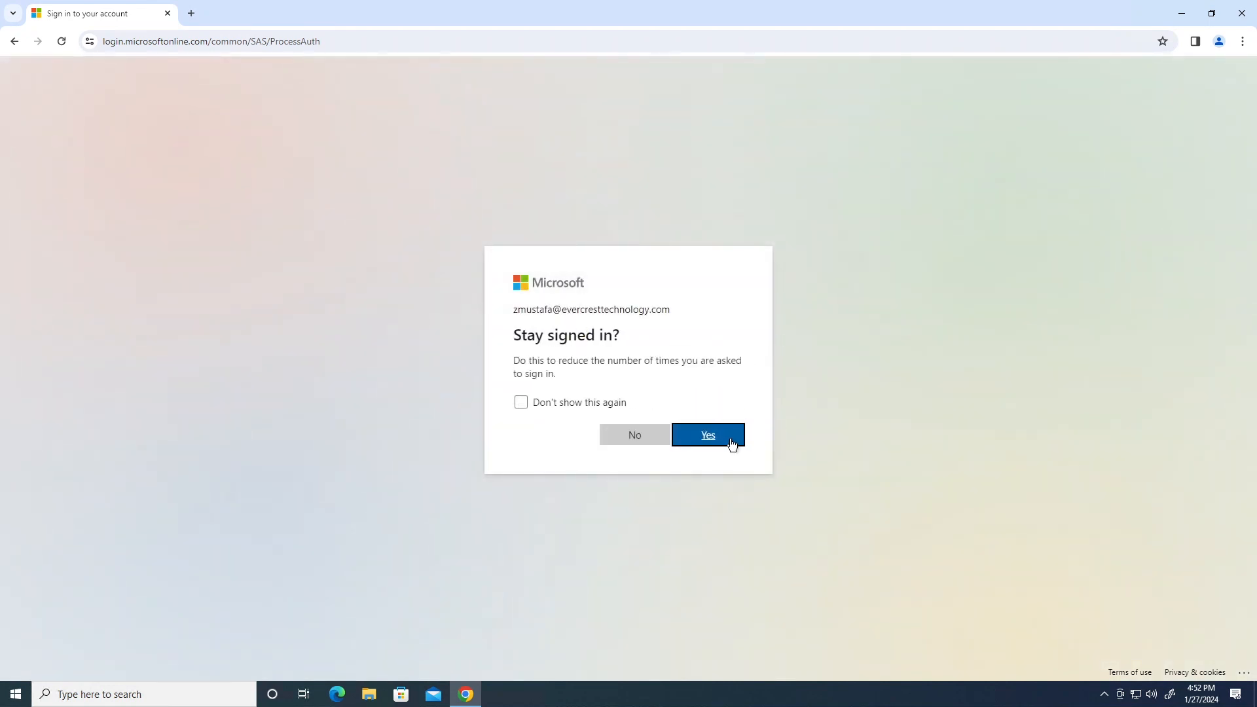
pyautogui.click(729, 444)
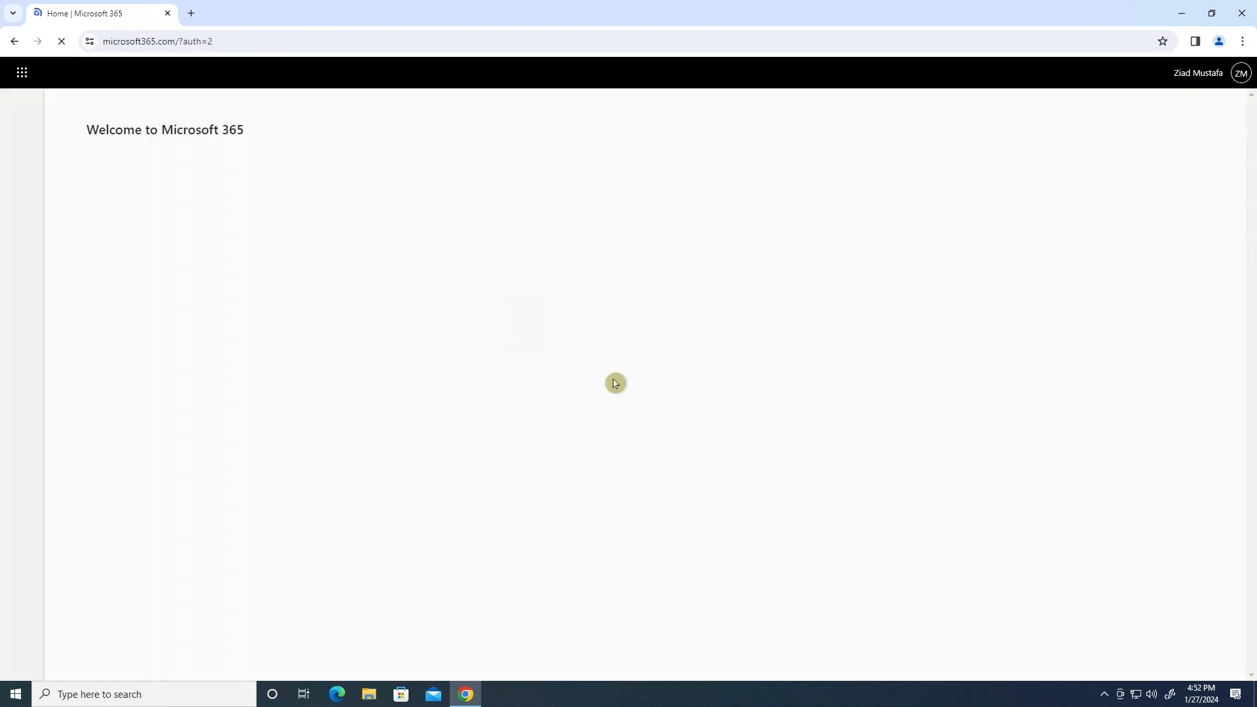
# Launch SharePoint from the Microsoft 365 app launcher and start a new site with '+ Create site'.
pyautogui.click(22, 72)
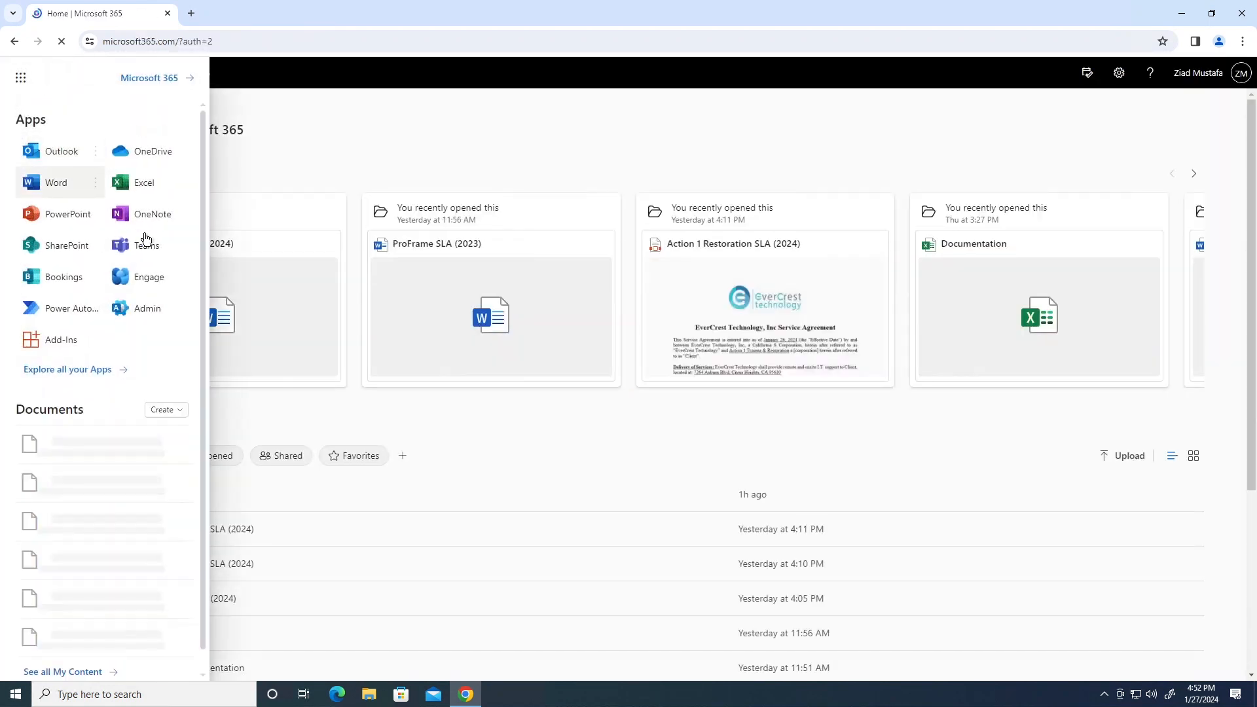
pyautogui.click(64, 251)
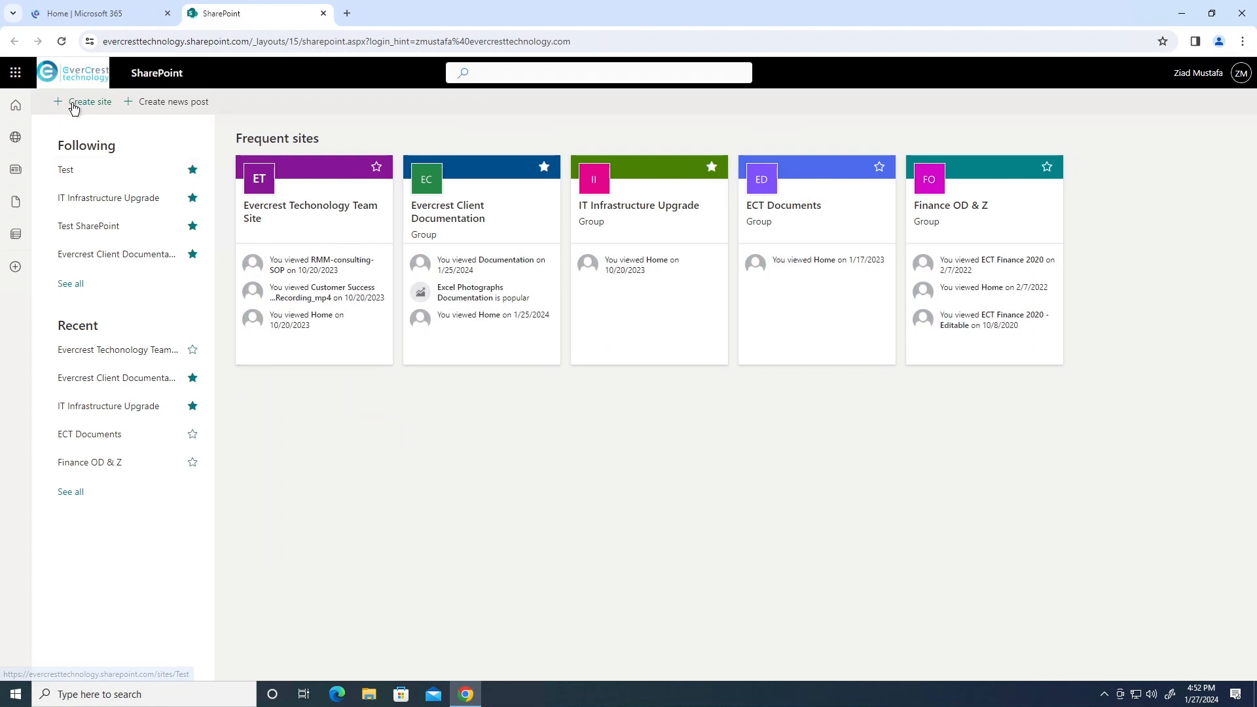
pyautogui.click(79, 108)
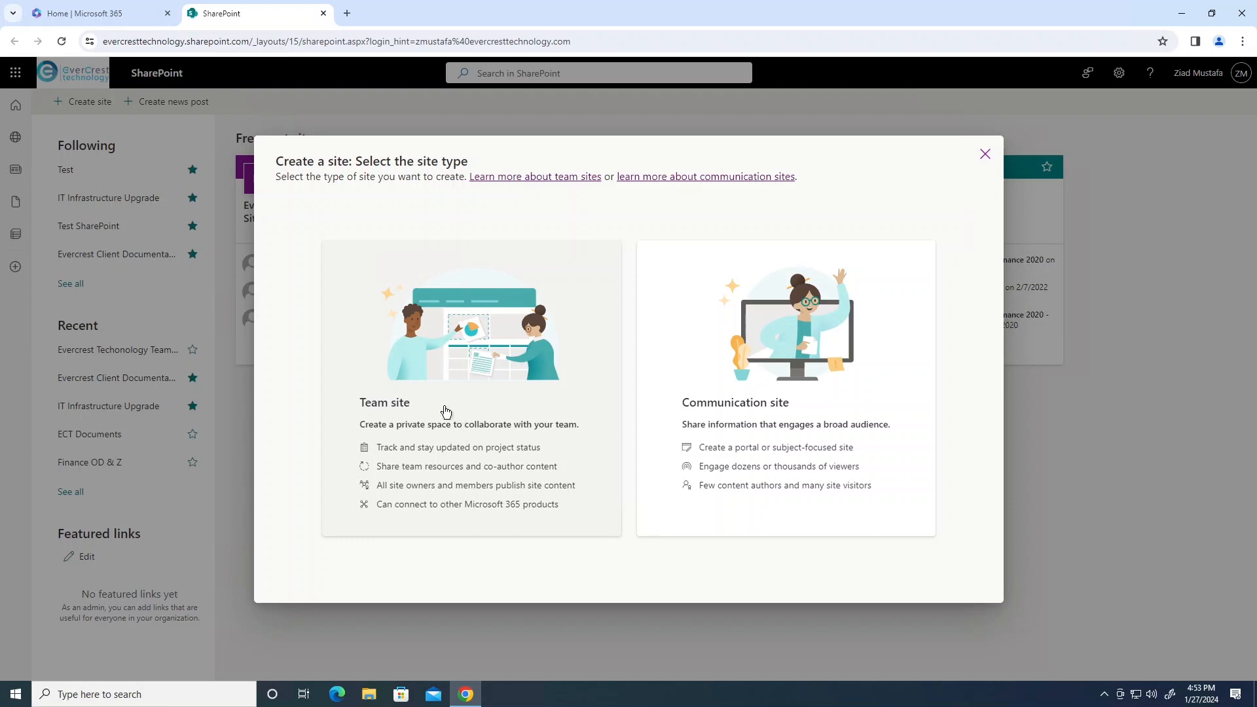
# Choose Team site and apply the Standard team template.
pyautogui.click(496, 430)
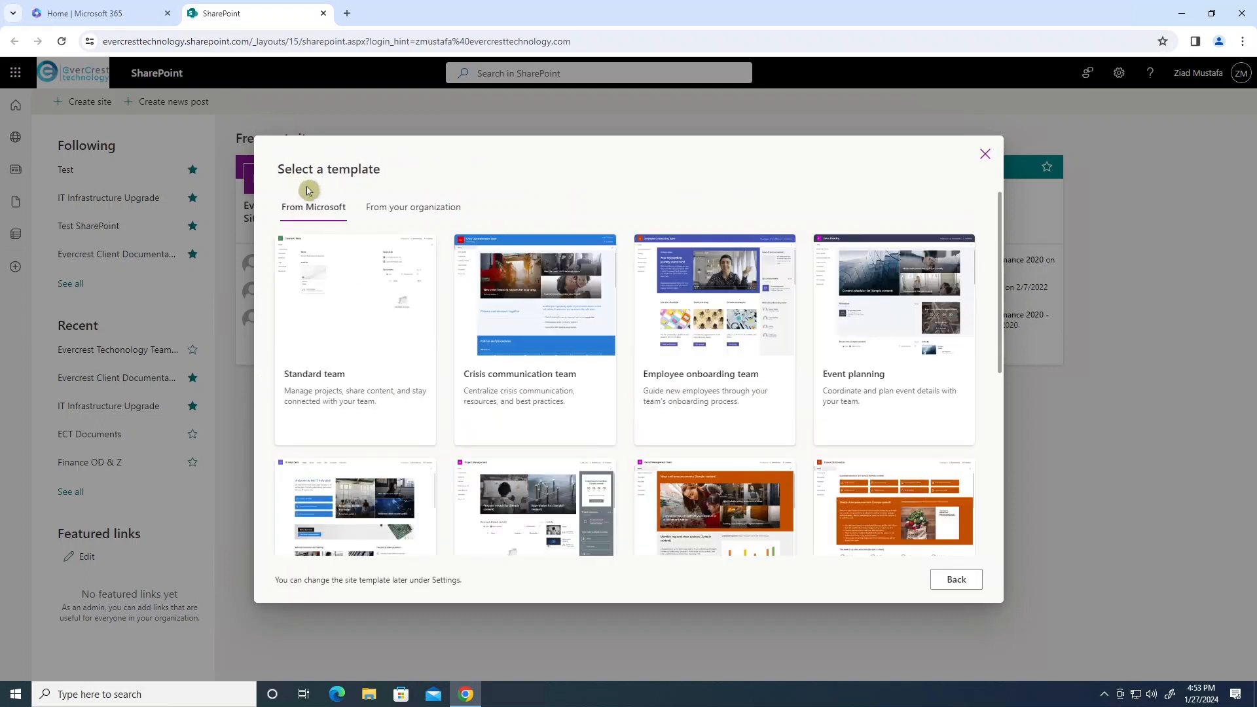
pyautogui.click(348, 319)
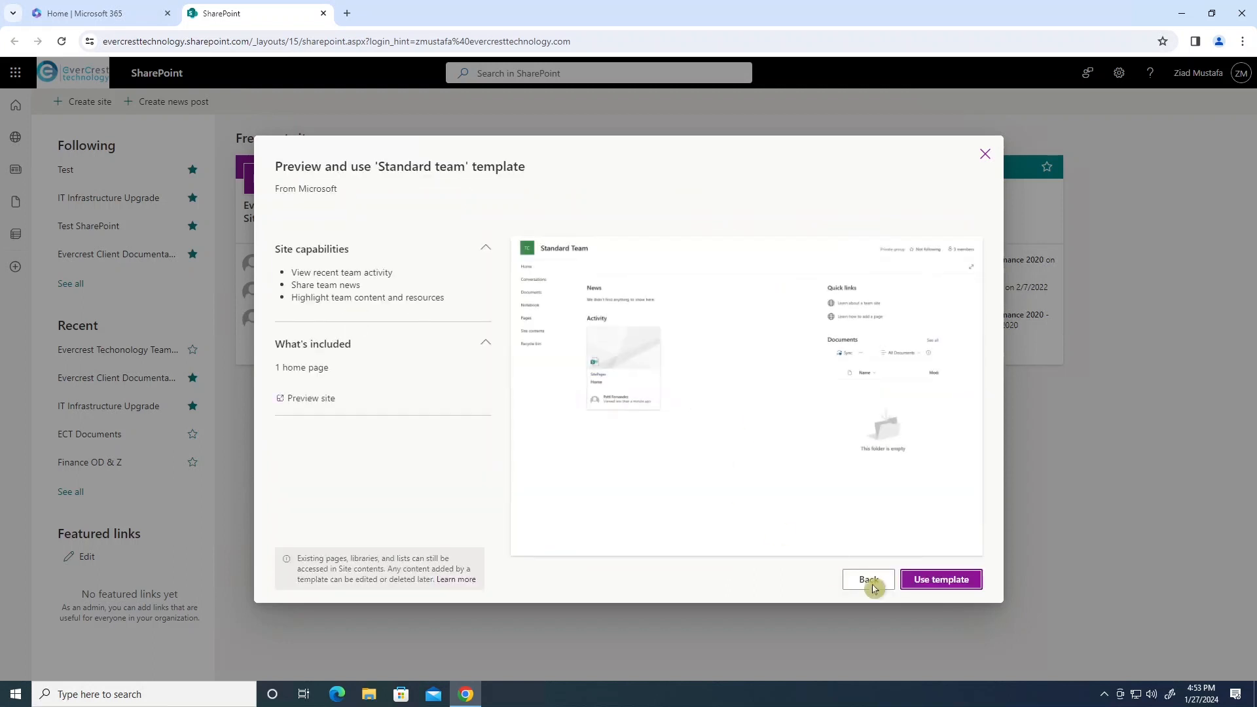
pyautogui.click(940, 580)
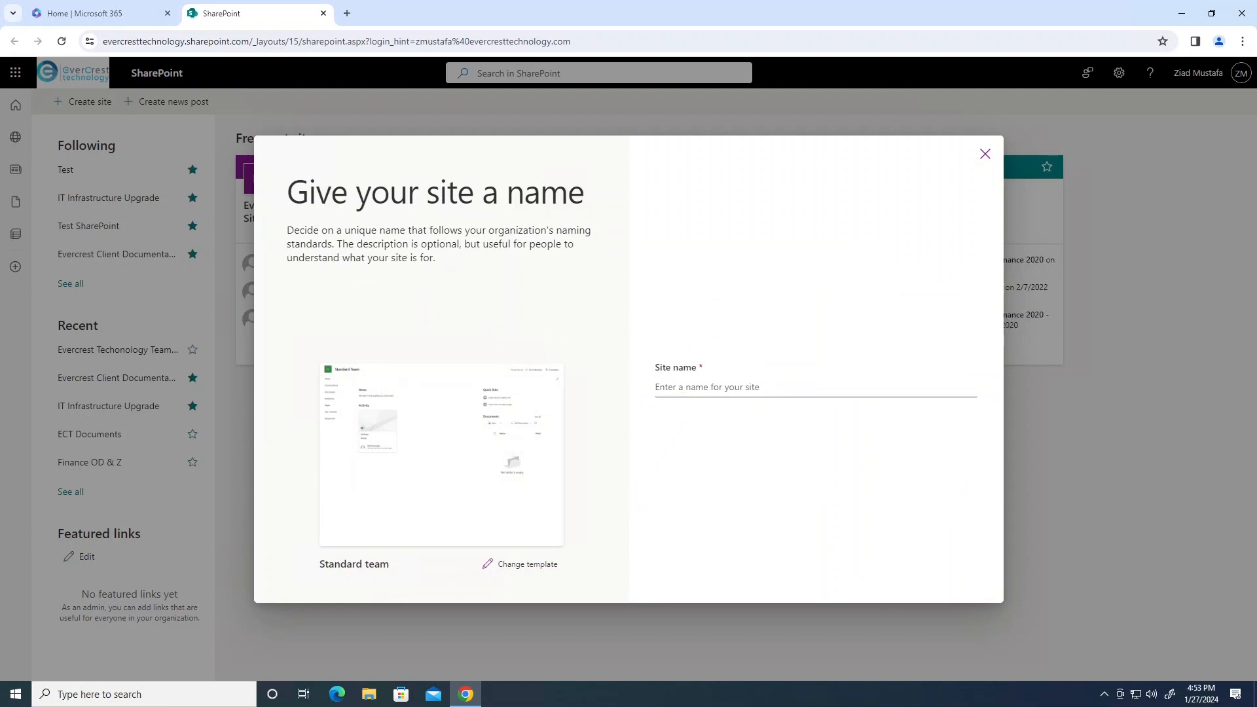
# Enter 'Test2' as the site name, confirm the matching Test2 address, and continue.
pyautogui.click(701, 387)
pyautogui.write('TE')
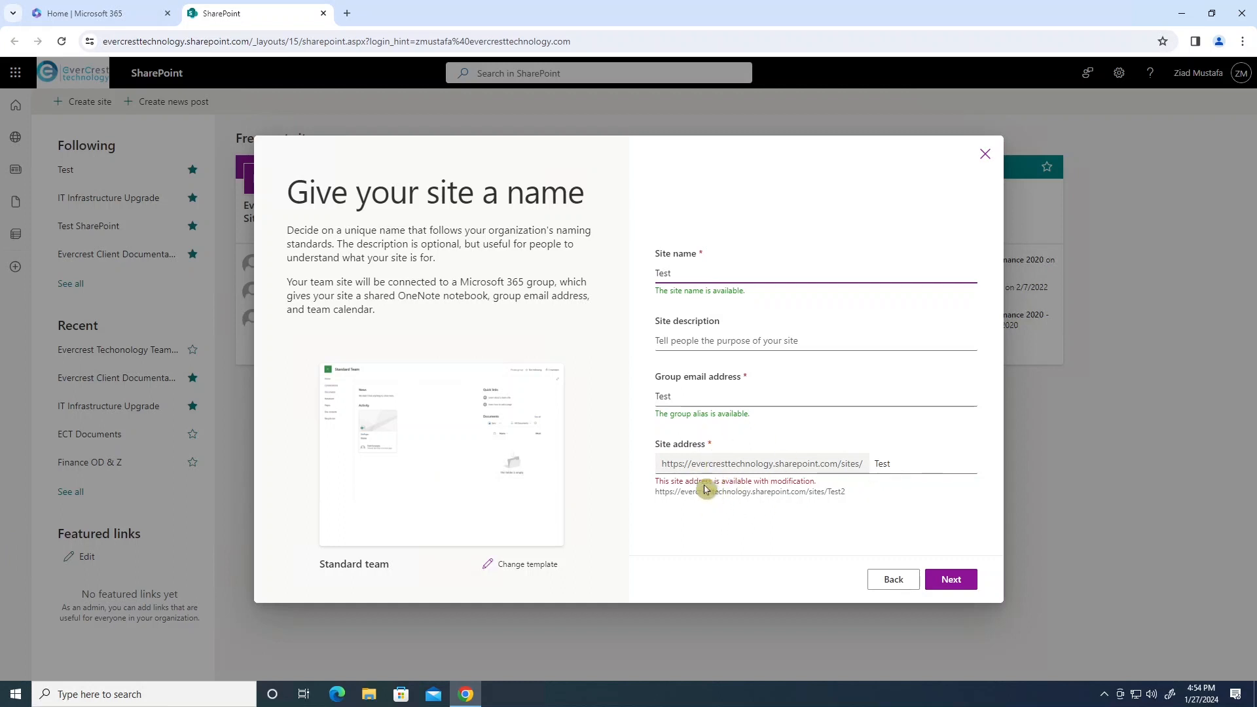
pyautogui.click(907, 466)
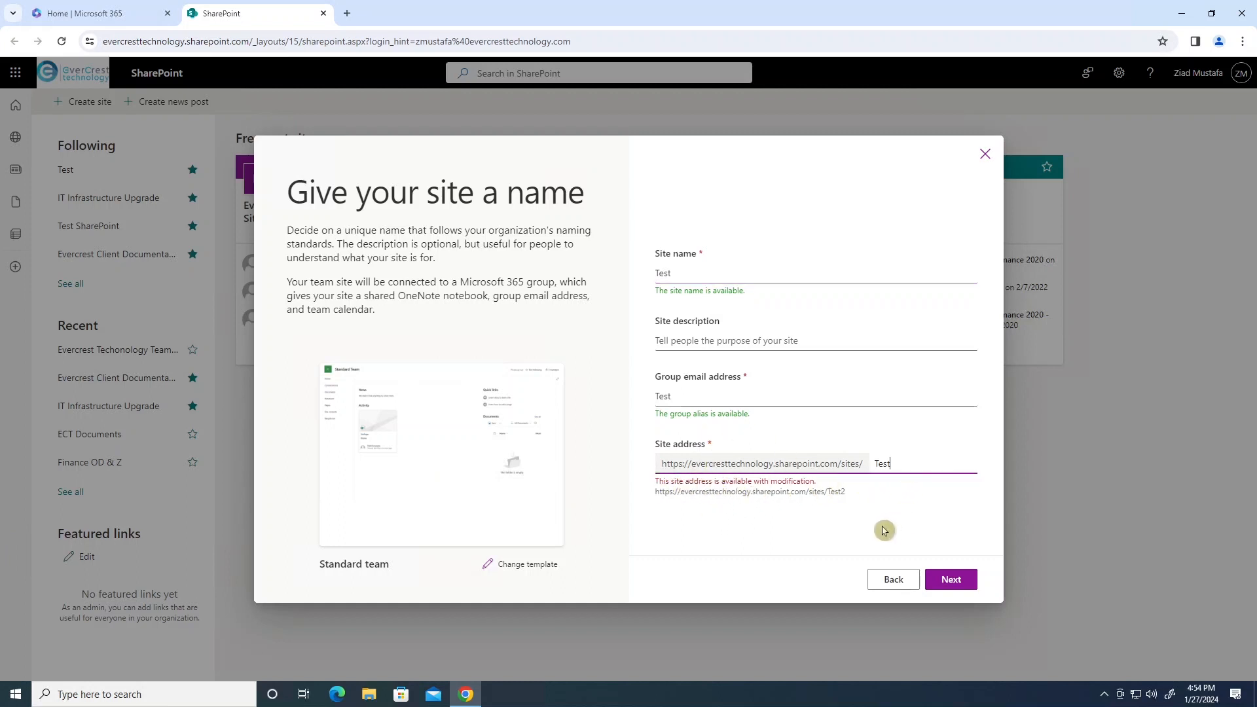
pyautogui.click(707, 275)
pyautogui.write('2')
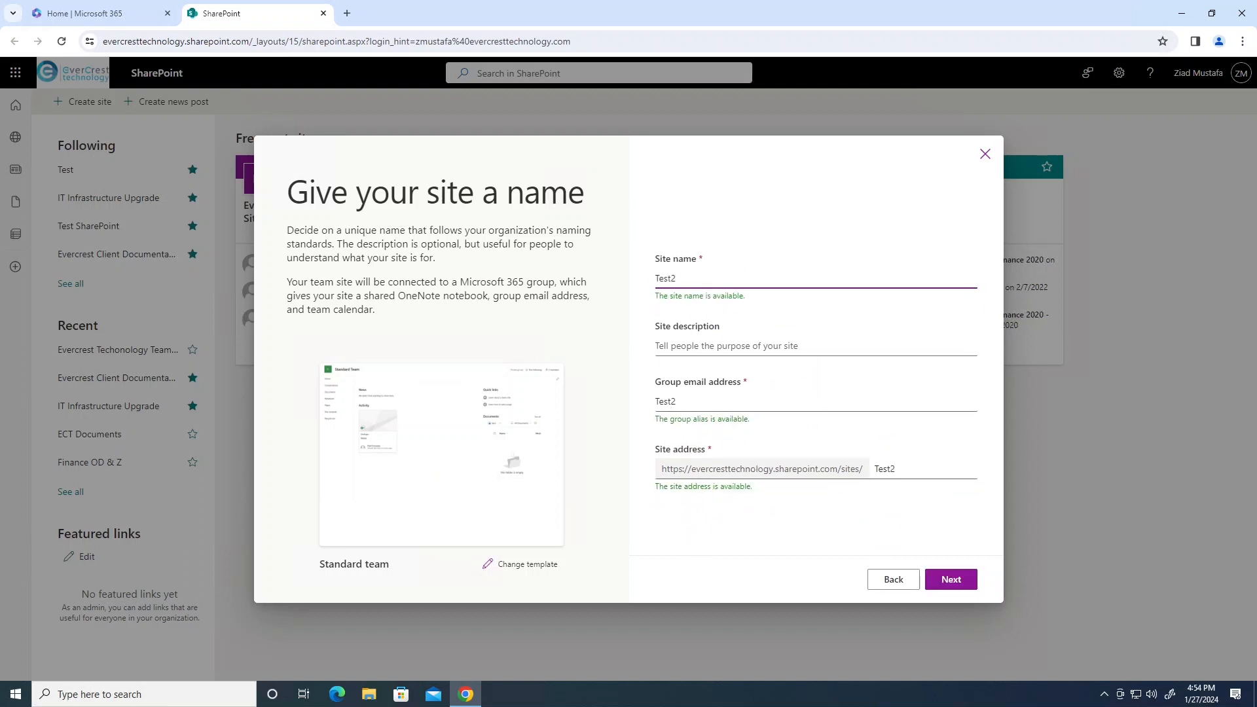
pyautogui.click(952, 580)
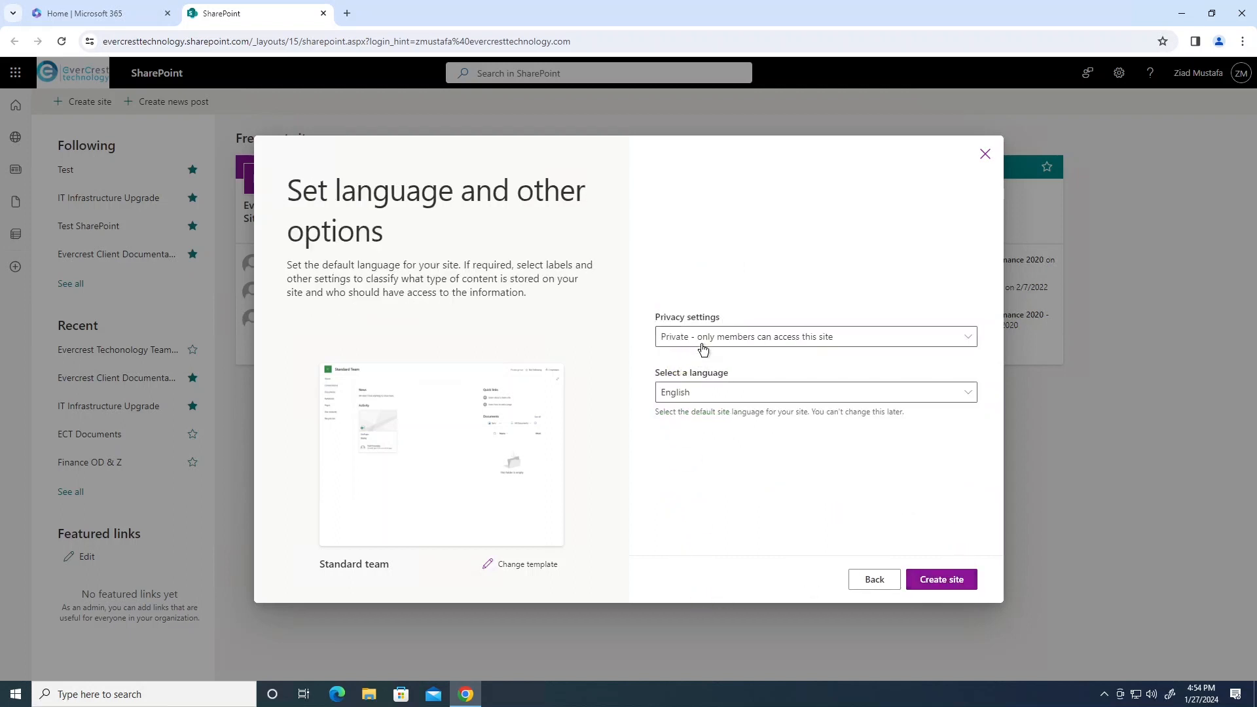
# Set privacy to 'Private - only members can access this site' and create the site.
pyautogui.click(738, 338)
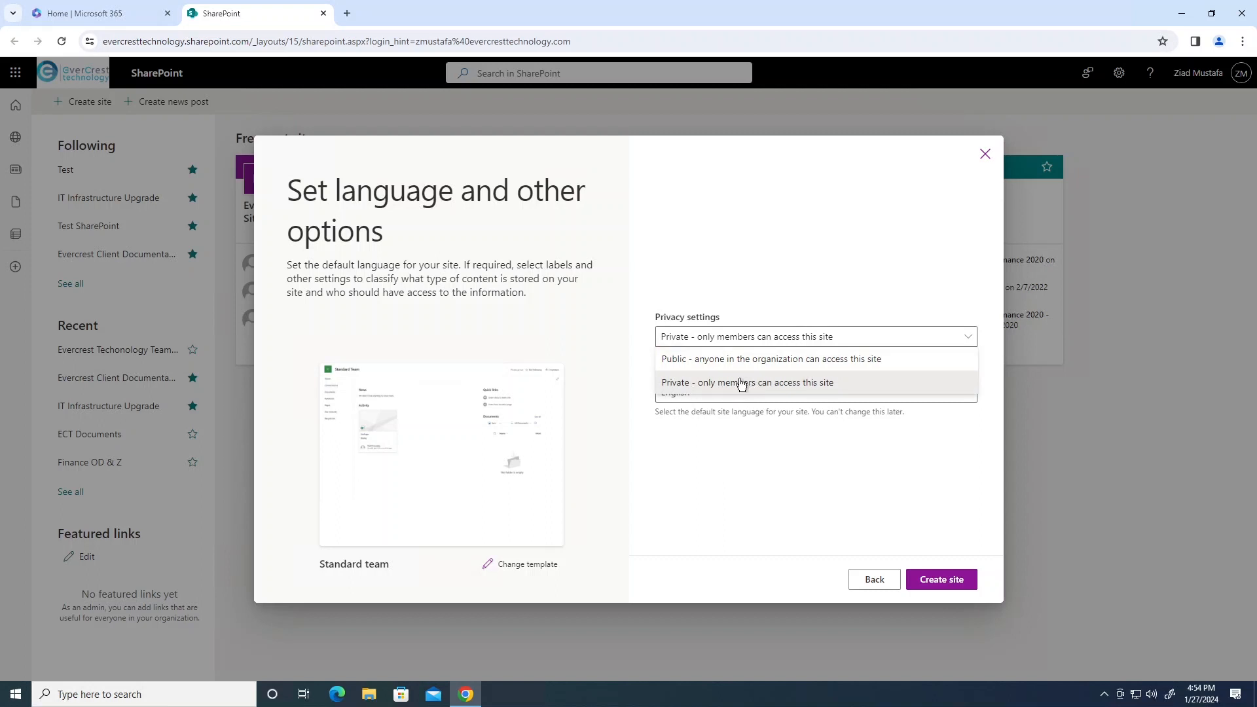
pyautogui.click(713, 389)
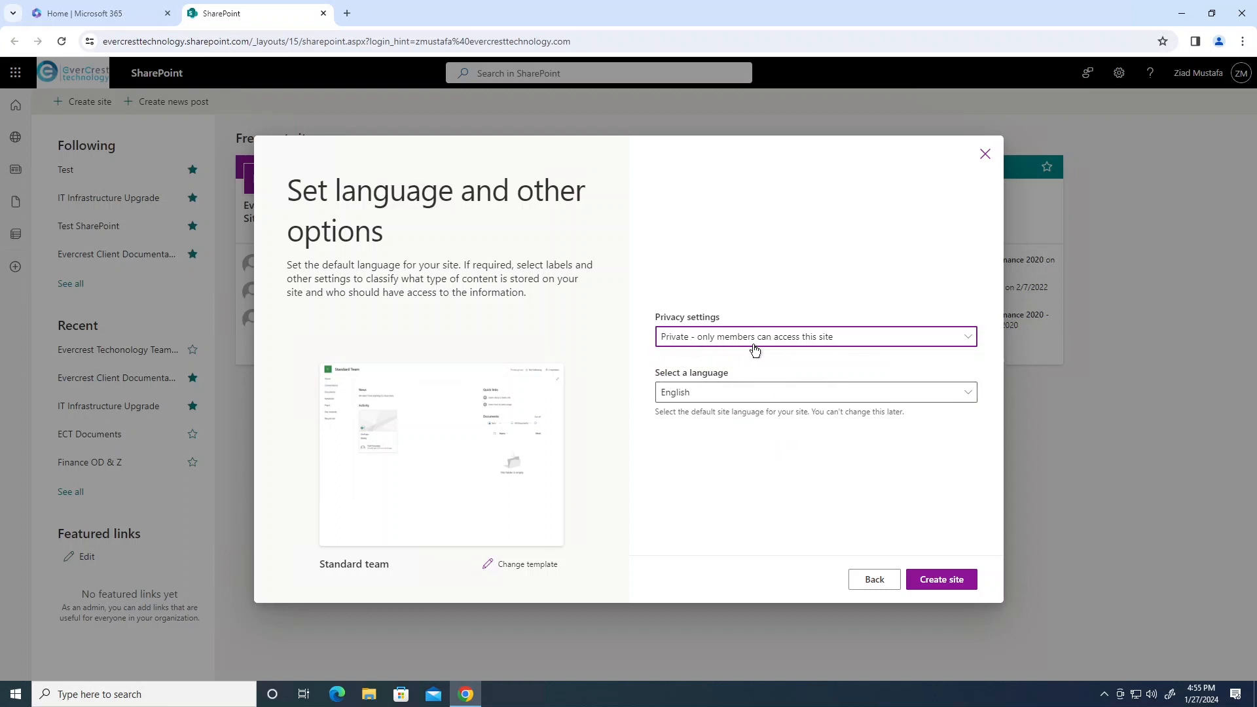
pyautogui.click(941, 580)
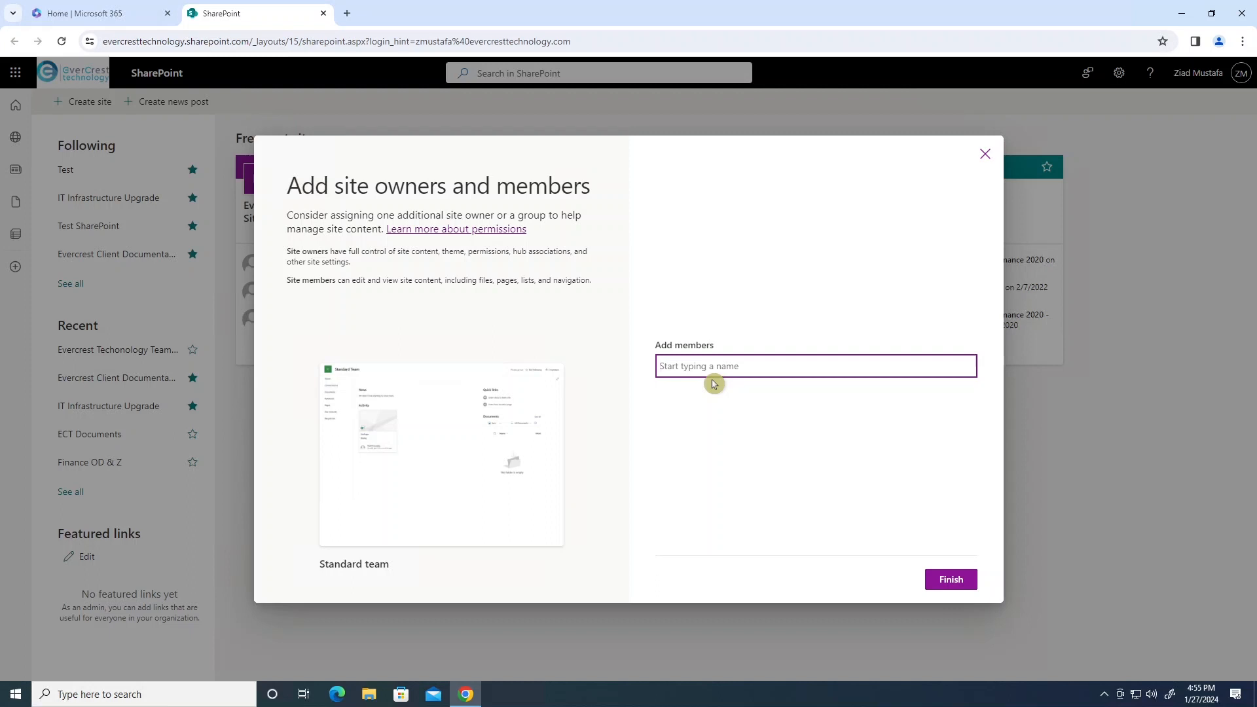
# Add Phone Support to the site with the Member role and finish.
pyautogui.write('phoh')
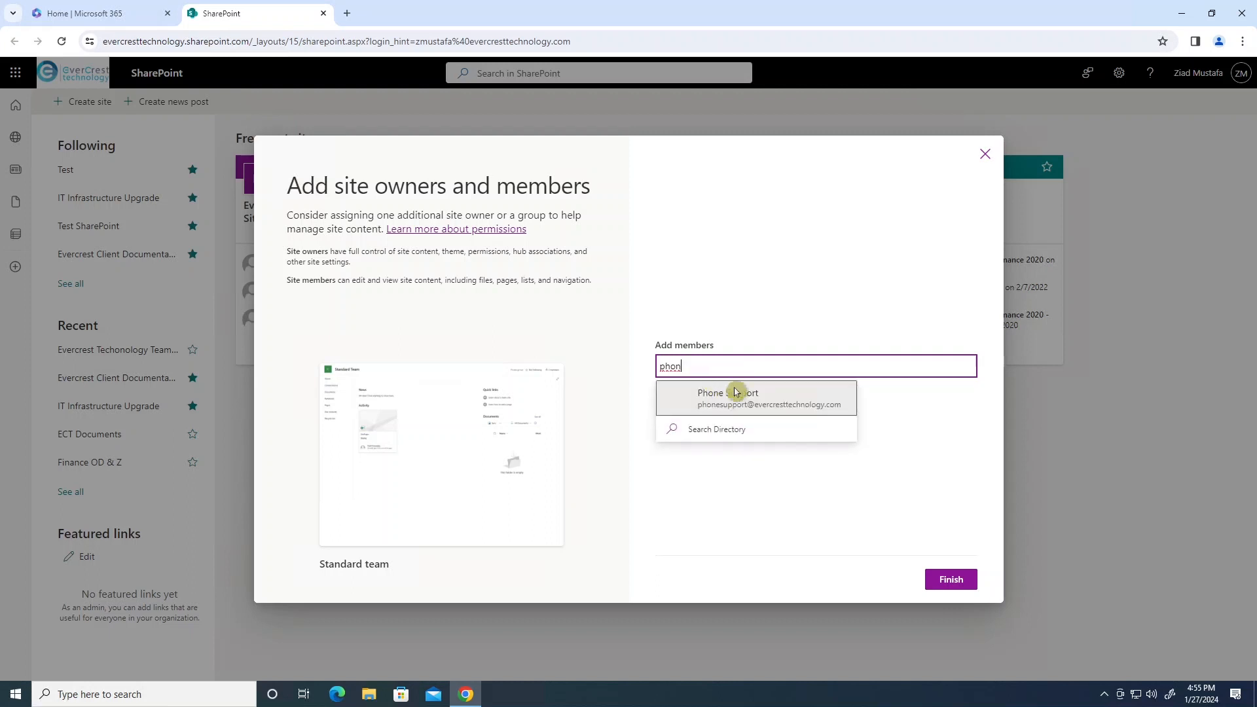
pyautogui.click(739, 406)
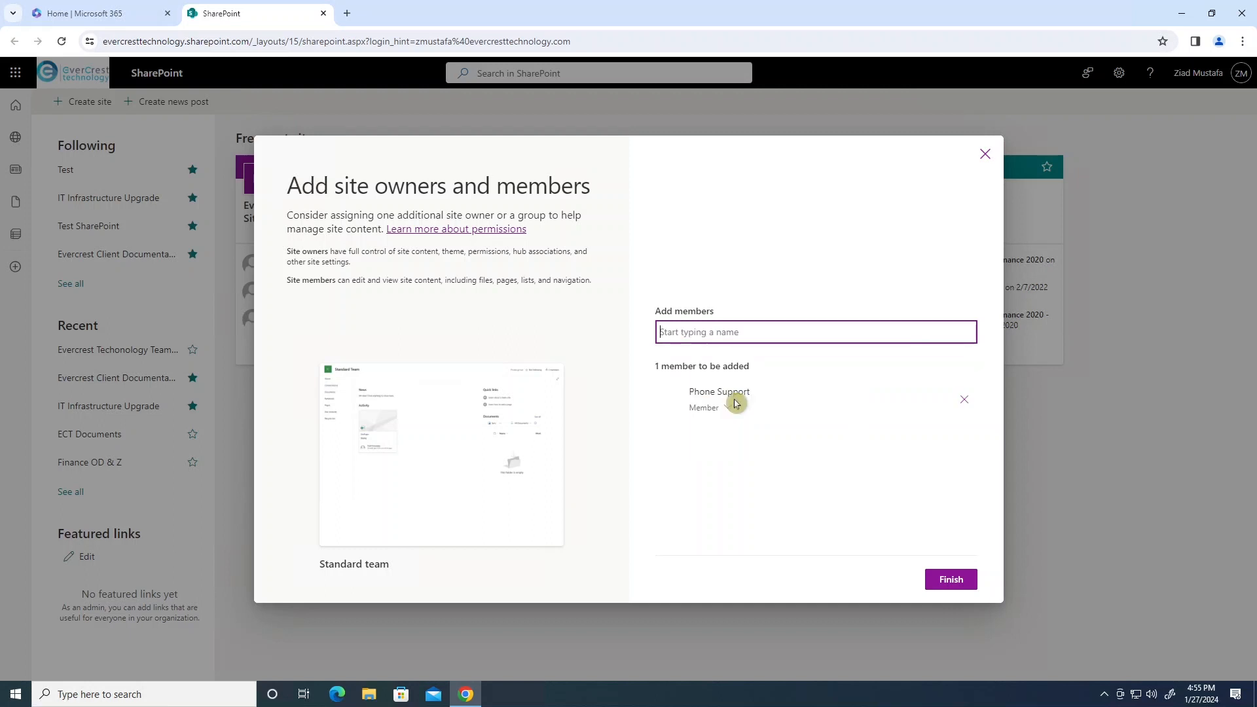
pyautogui.click(723, 408)
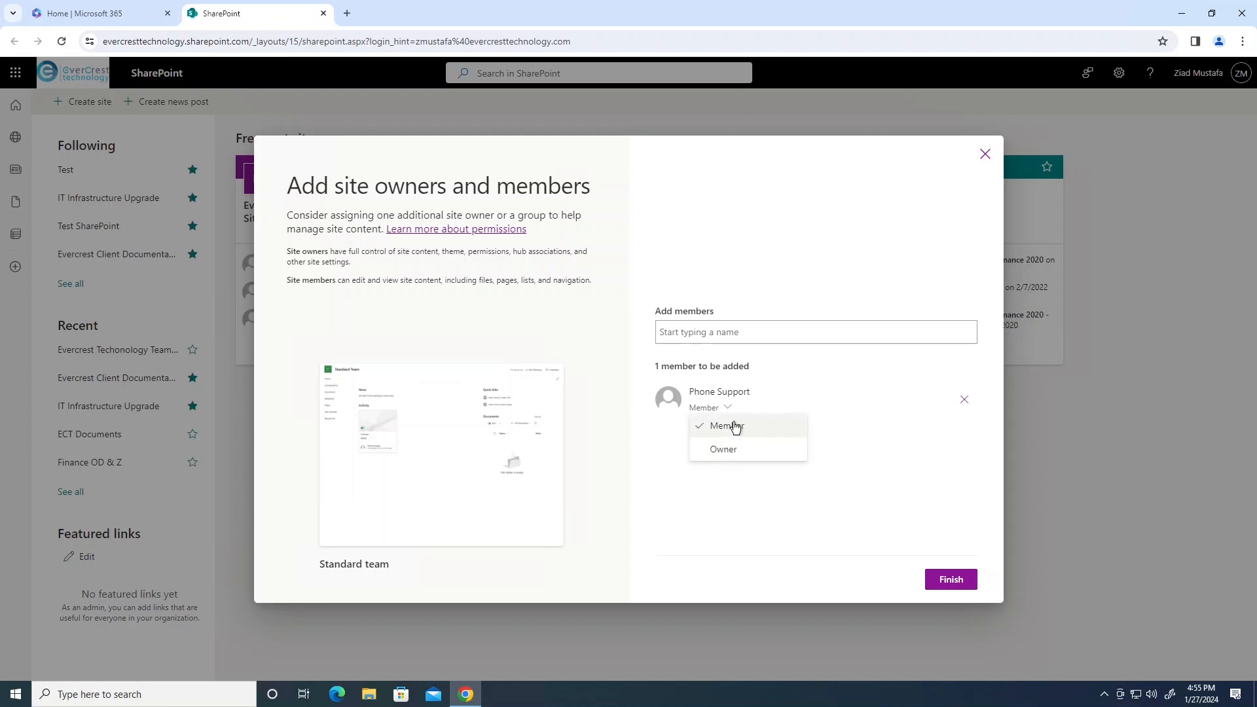
pyautogui.click(901, 512)
pyautogui.click(955, 580)
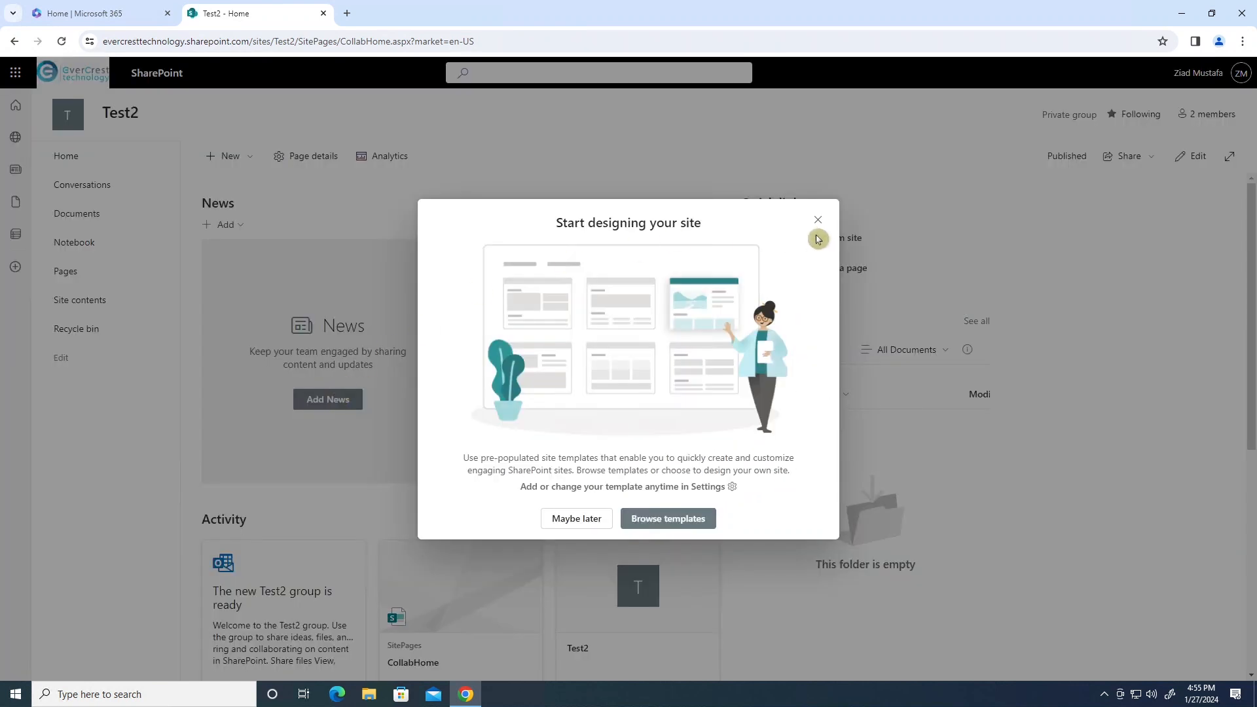
# Dismiss the site design prompt and switch the Test2 home page to editing mode.
pyautogui.click(818, 219)
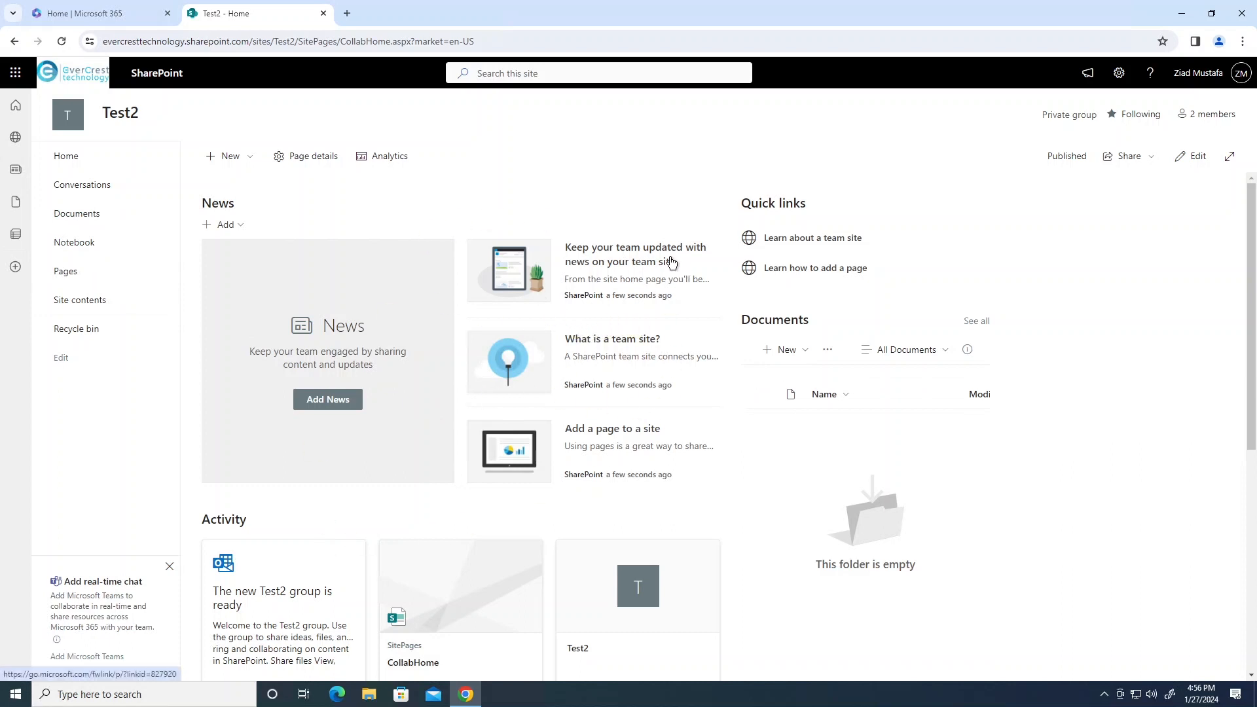
pyautogui.click(1189, 159)
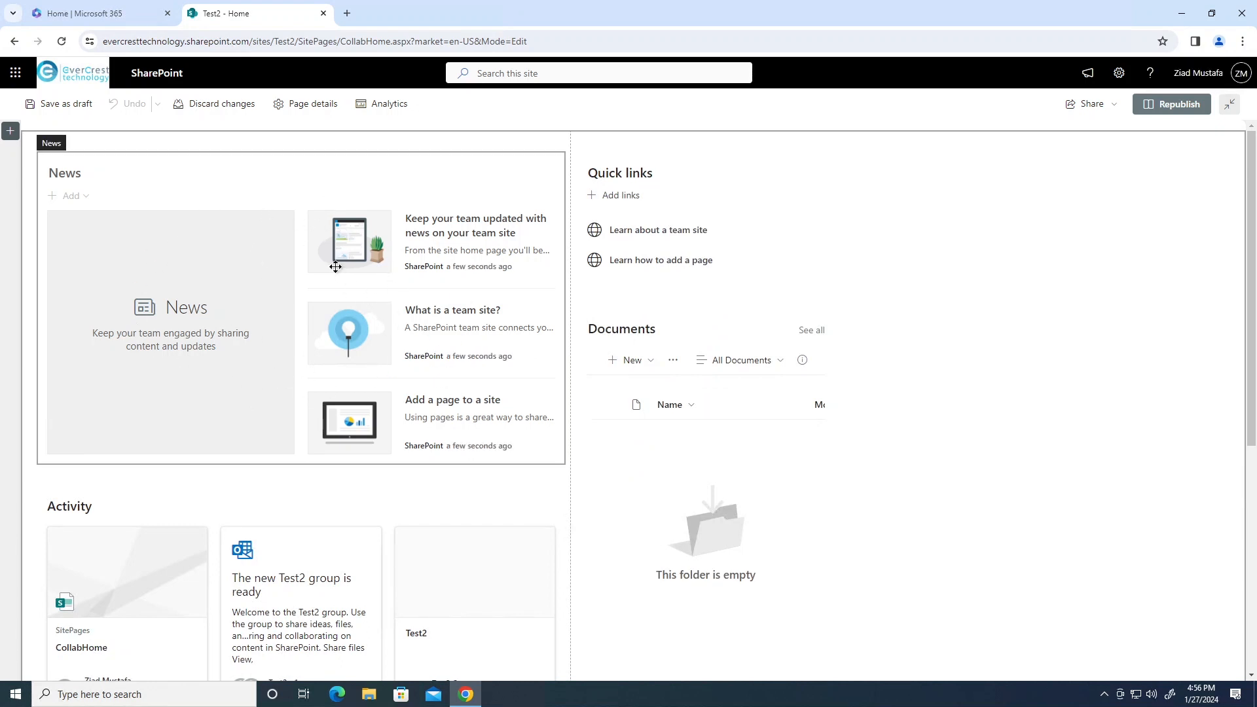
# Delete the News and Activity web parts and move Documents into the left column.
pyautogui.click(272, 172)
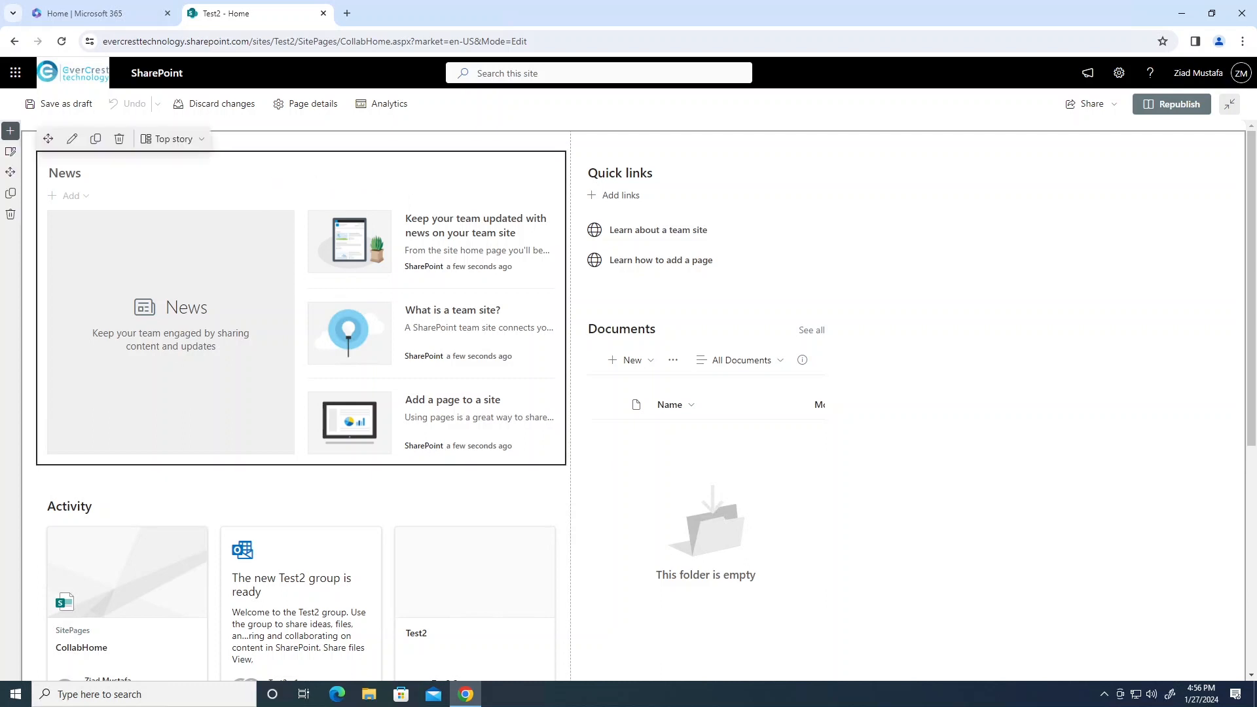
pyautogui.click(119, 139)
pyautogui.click(216, 182)
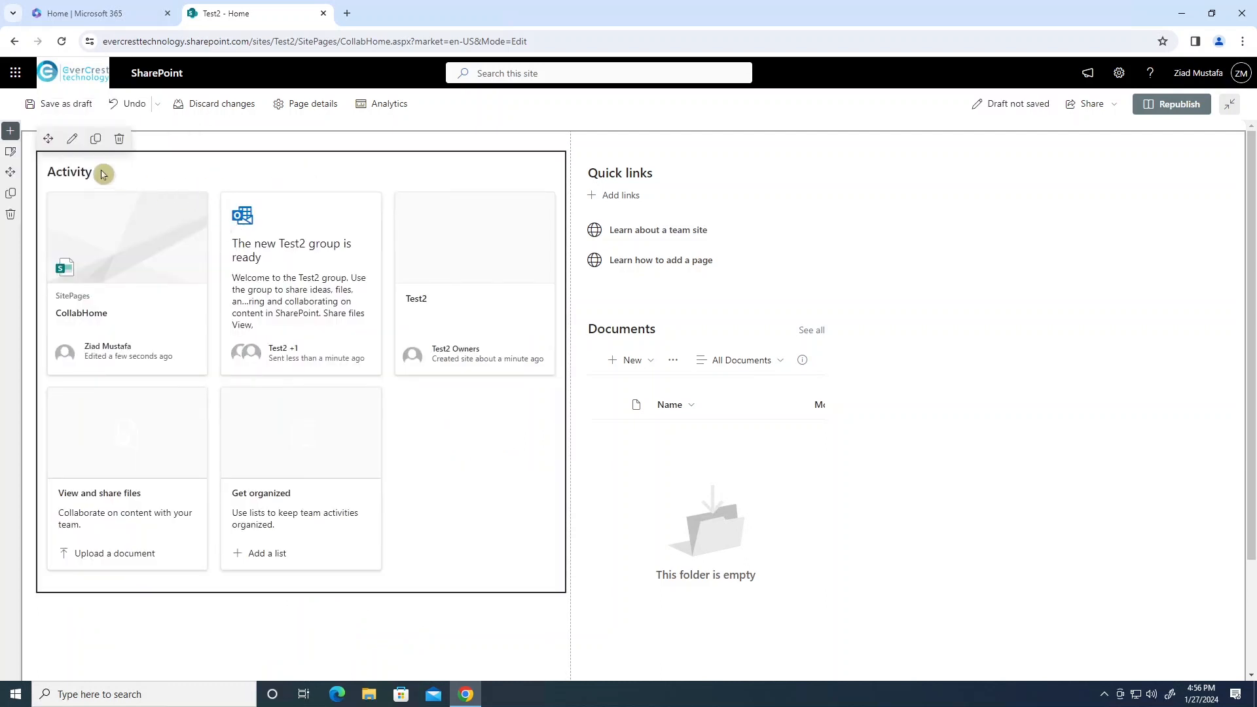
pyautogui.click(119, 139)
pyautogui.click(321, 220)
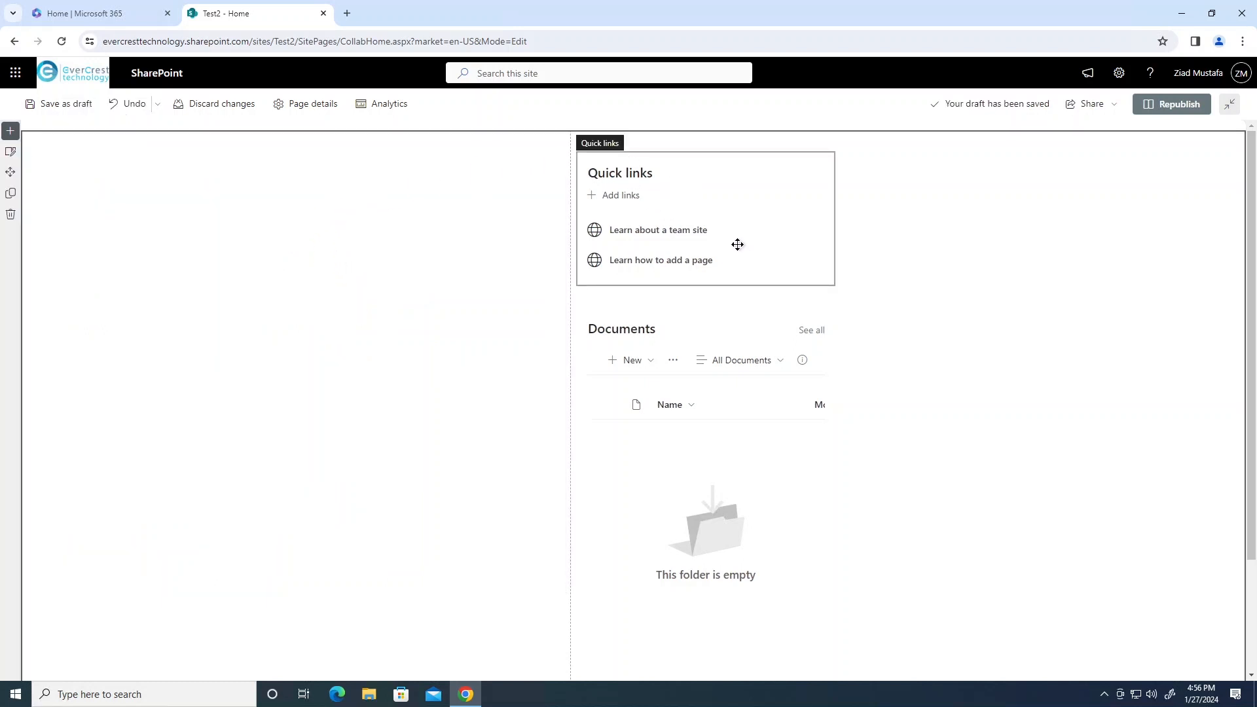
pyautogui.moveTo(581, 328); pyautogui.dragTo(146, 206)
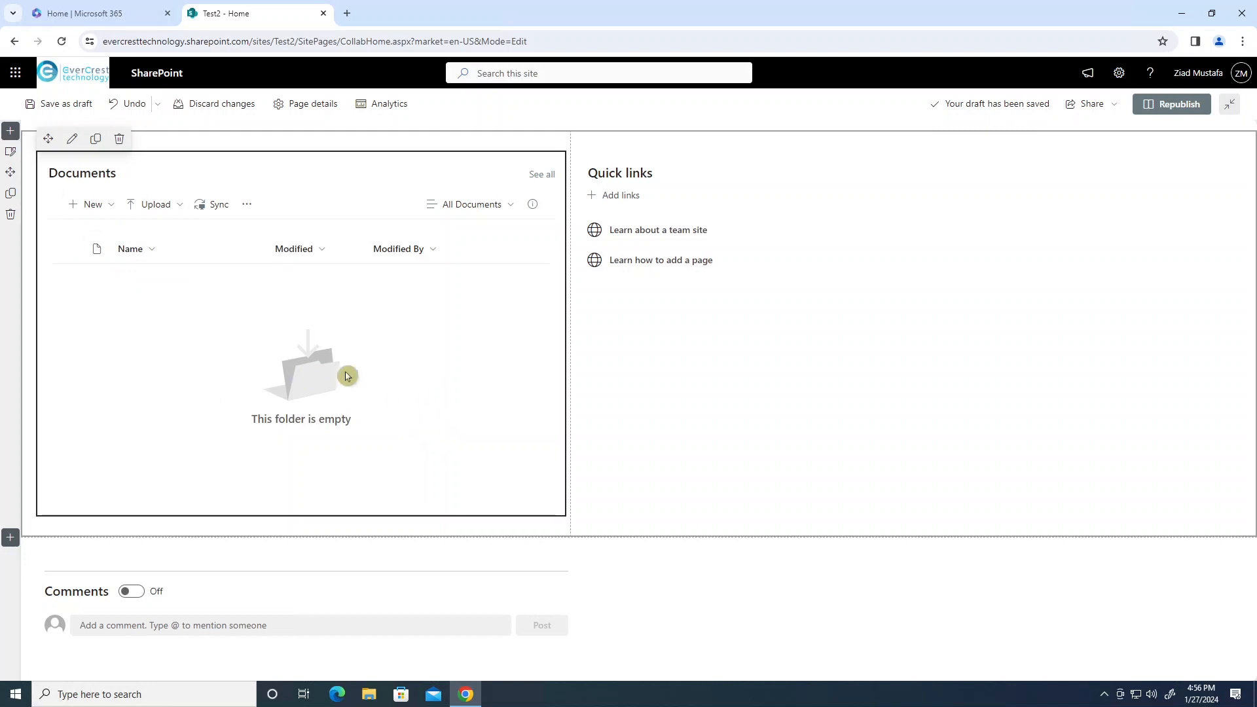
# Remove the Quick links web part and republish the home page.
pyautogui.click(714, 178)
pyautogui.click(659, 139)
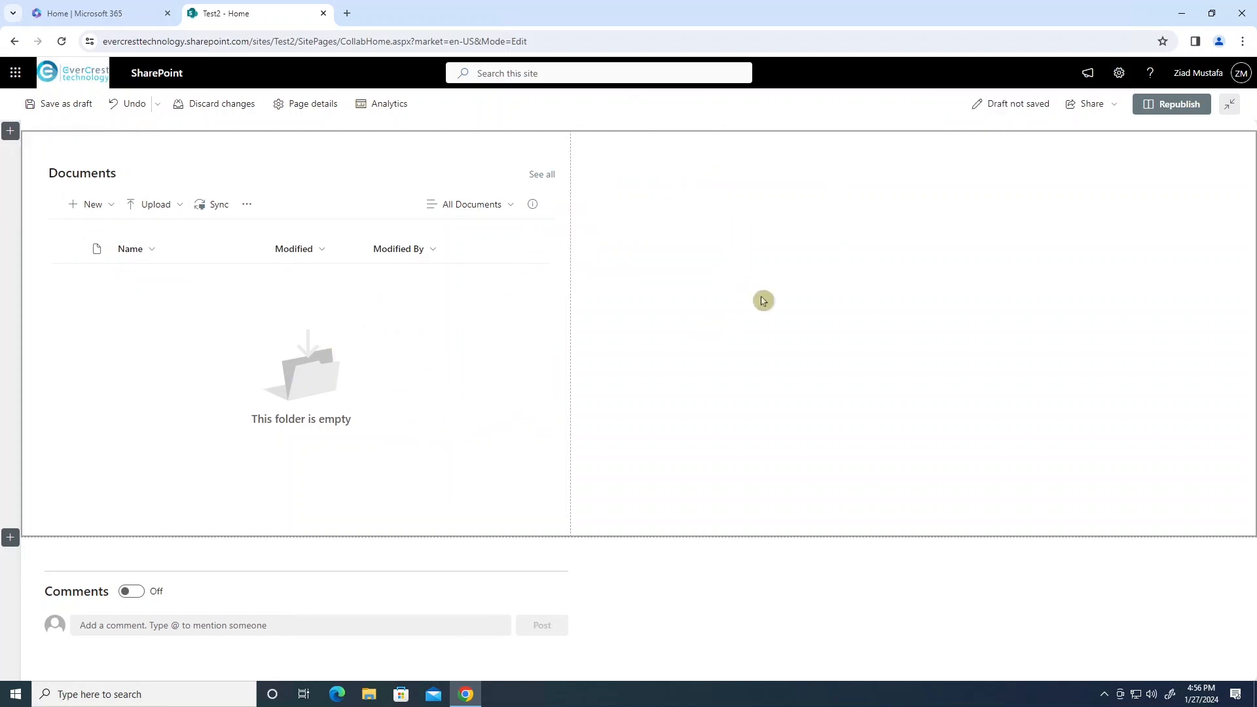
pyautogui.click(1173, 107)
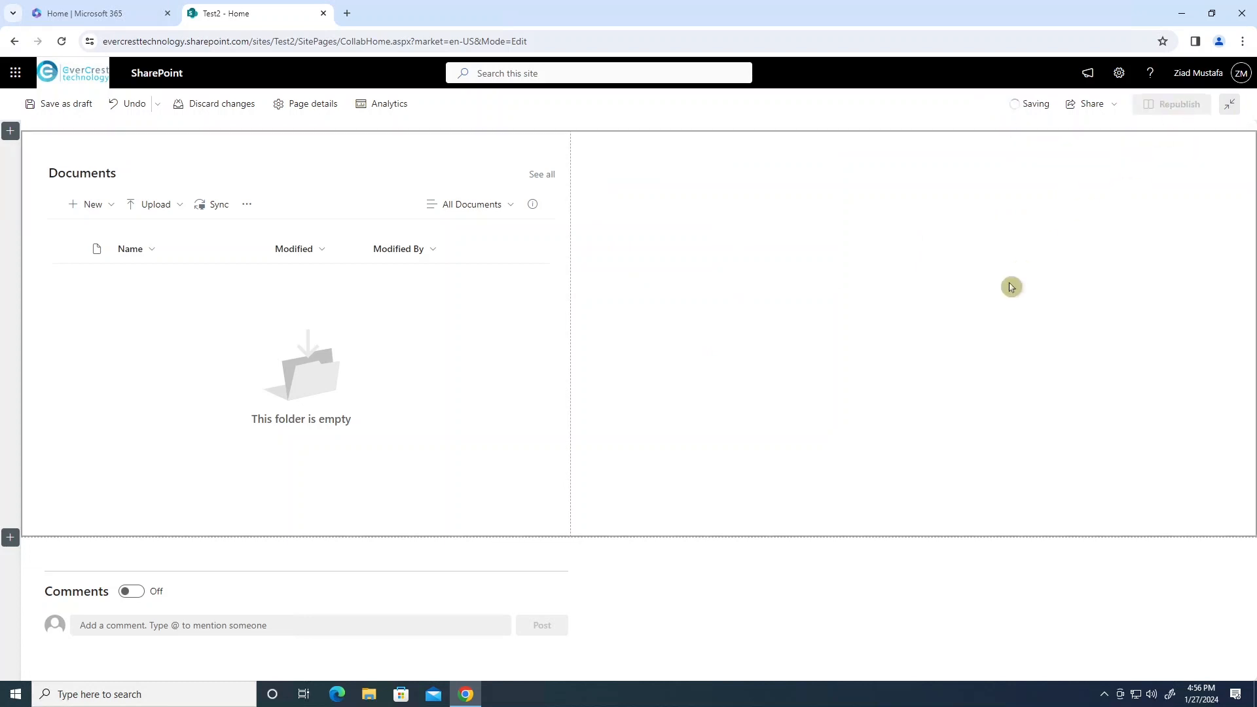
pyautogui.click(1068, 228)
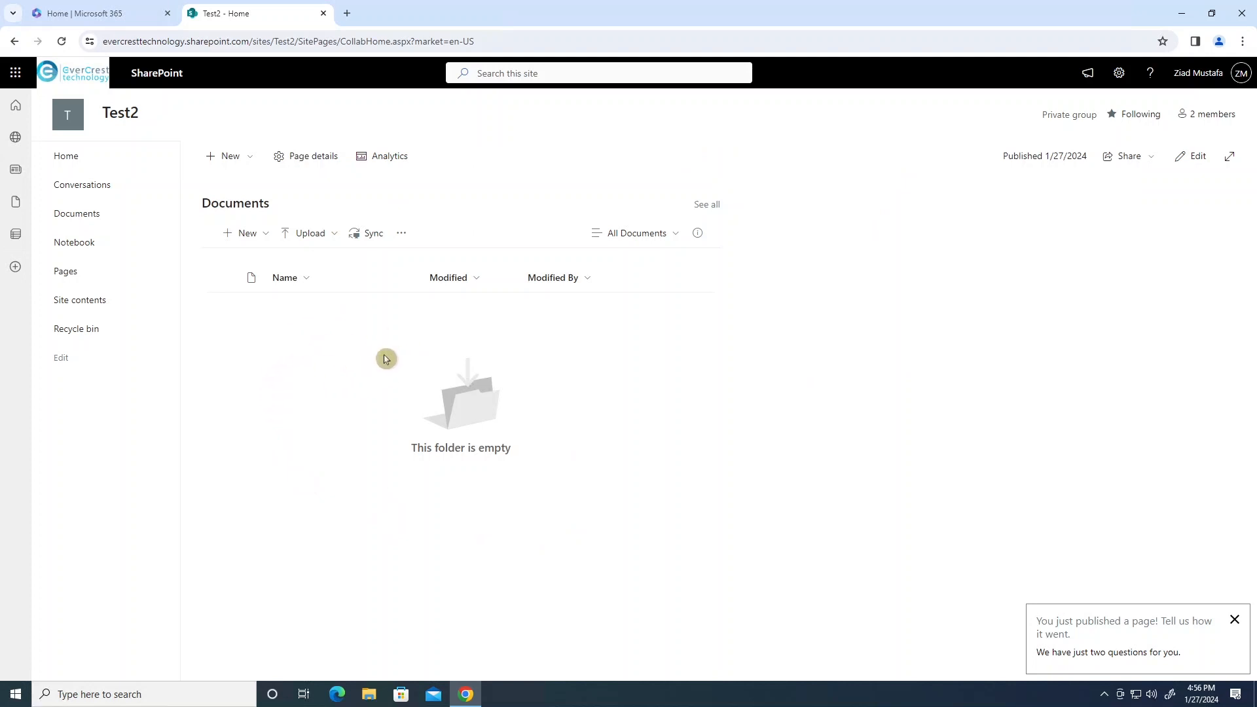
# Create a new folder named 'Test' in the Documents library.
pyautogui.click(249, 238)
pyautogui.click(283, 262)
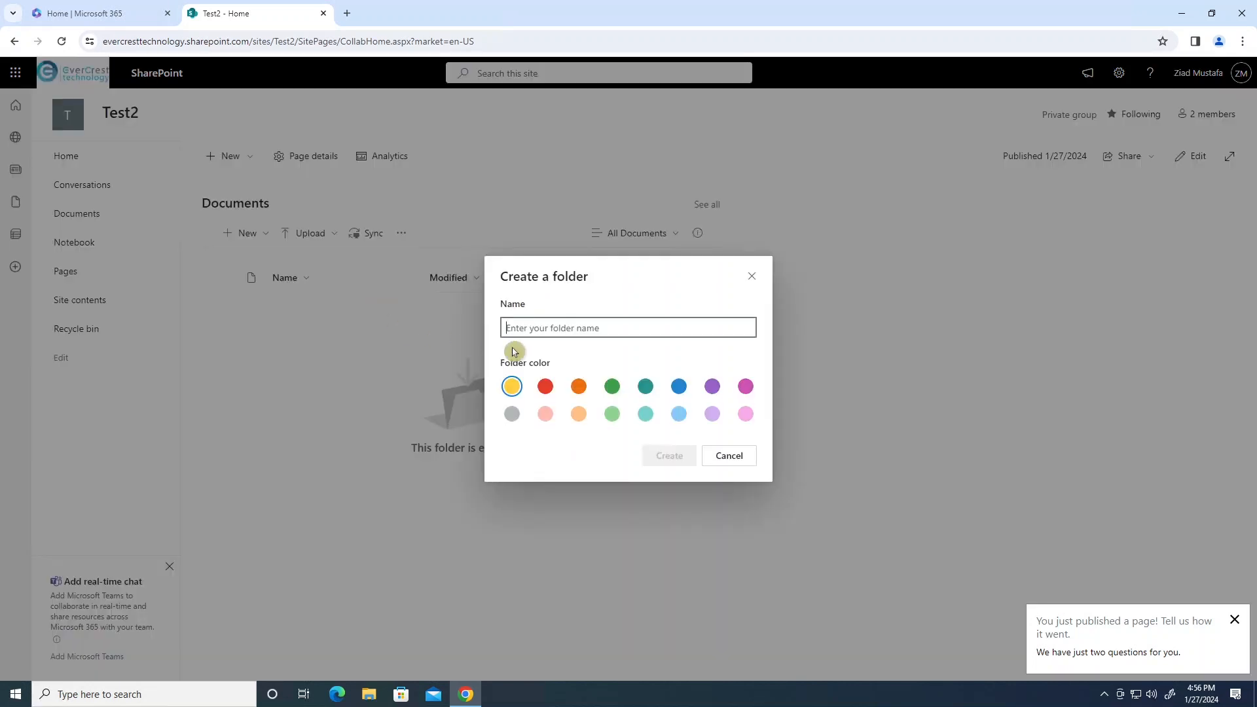
pyautogui.write('Test')
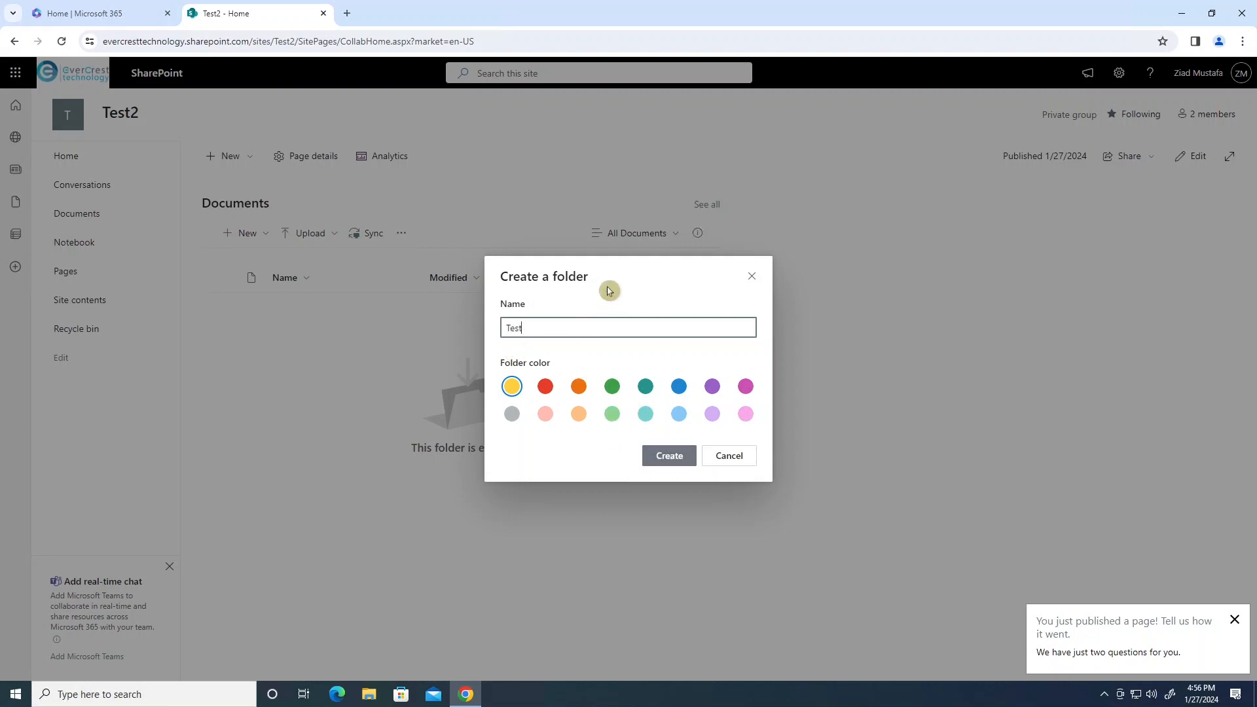
pyautogui.click(622, 277)
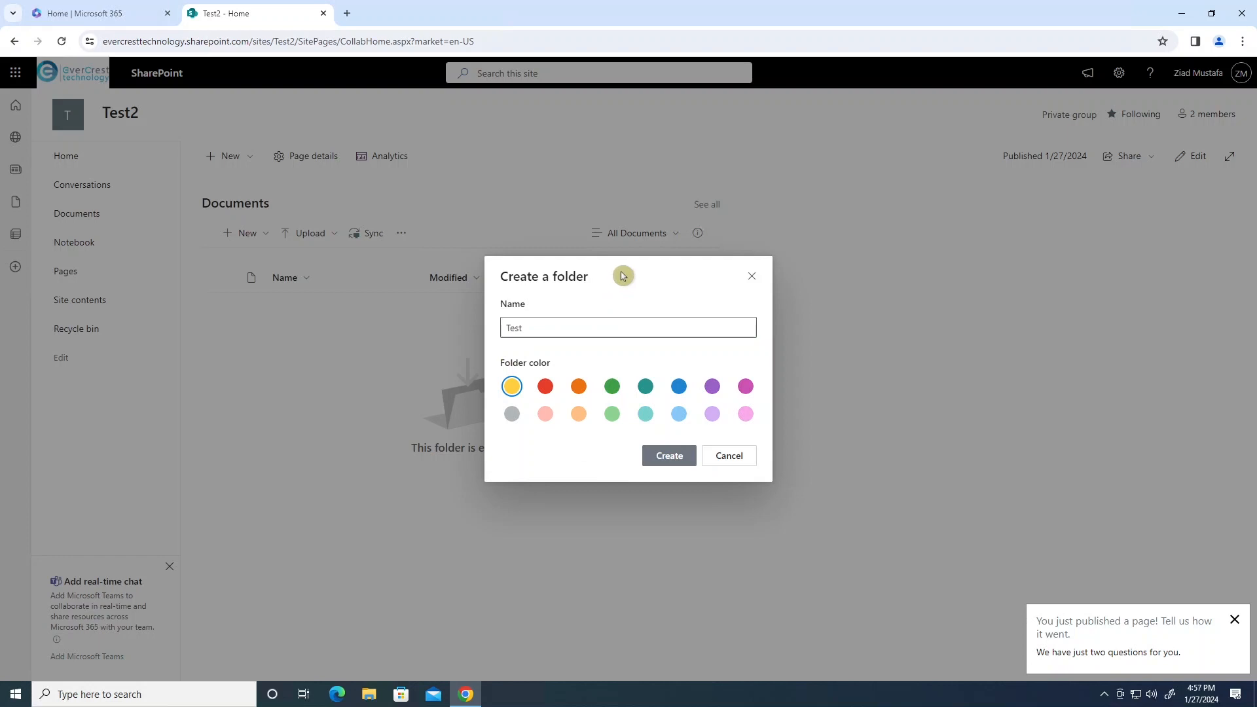
pyautogui.tripleClick(622, 276)
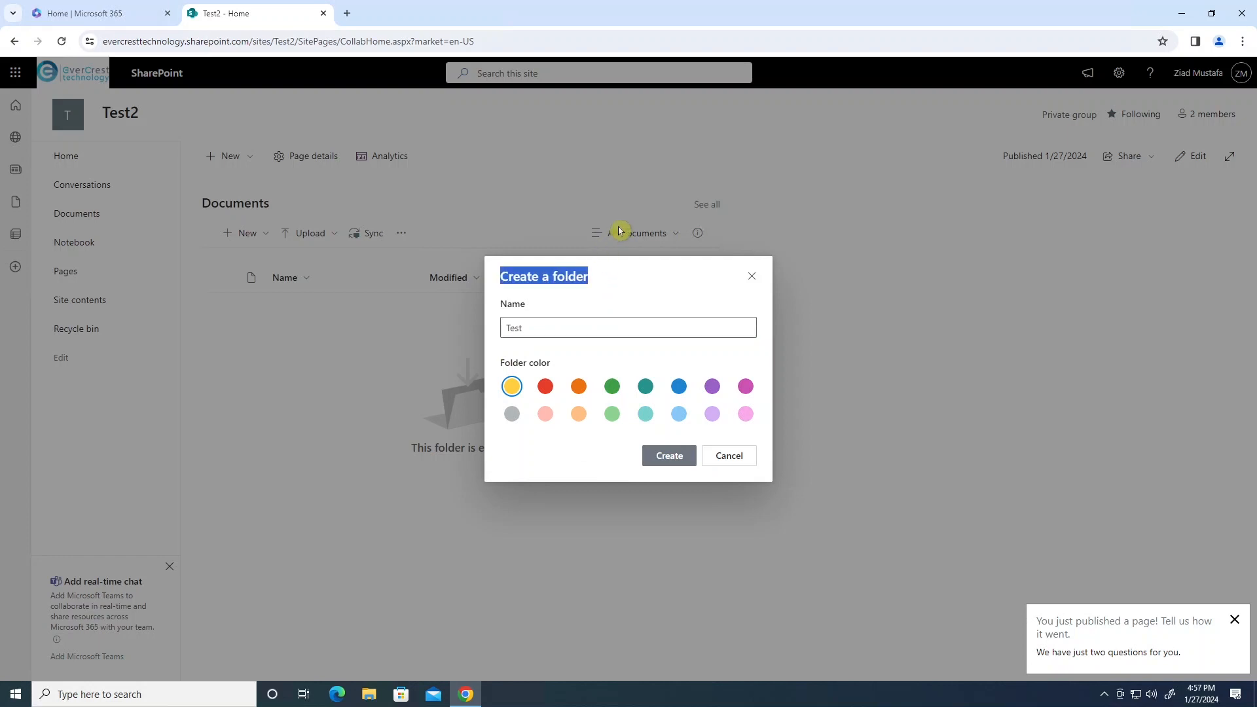
pyautogui.click(674, 453)
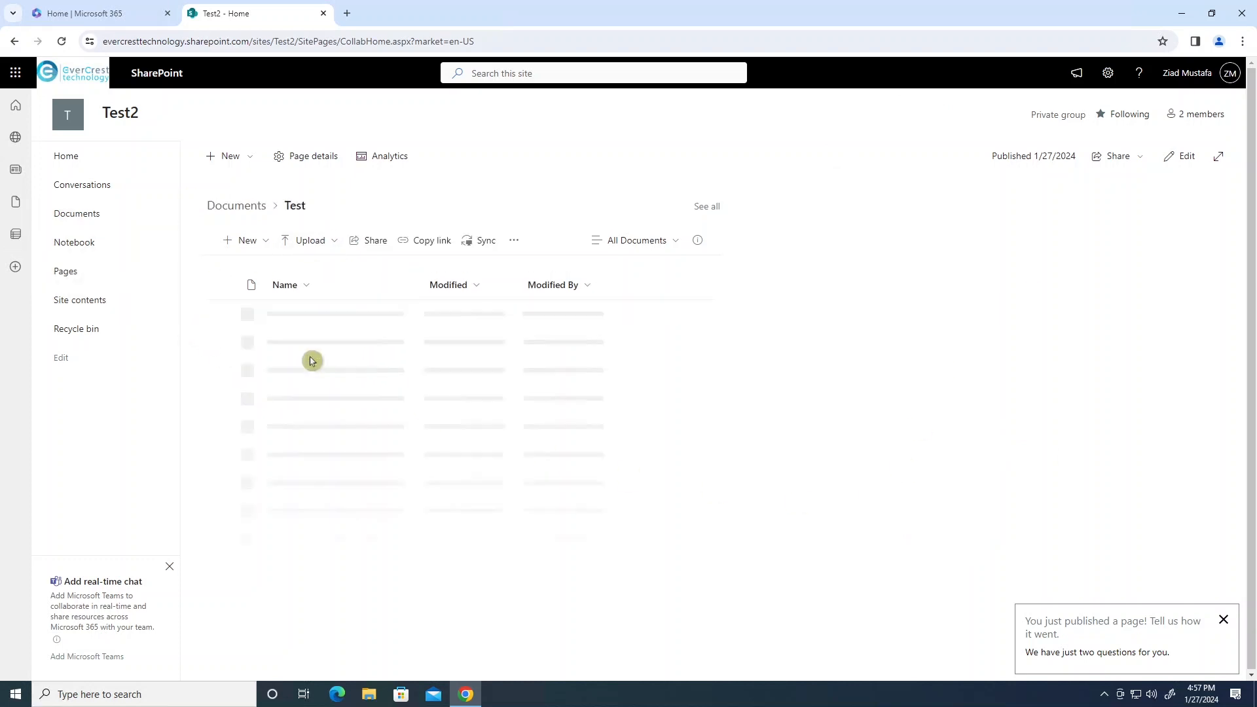
# Open the file upload dialog inside Test, browse This PC, then cancel without uploading.
pyautogui.click(247, 240)
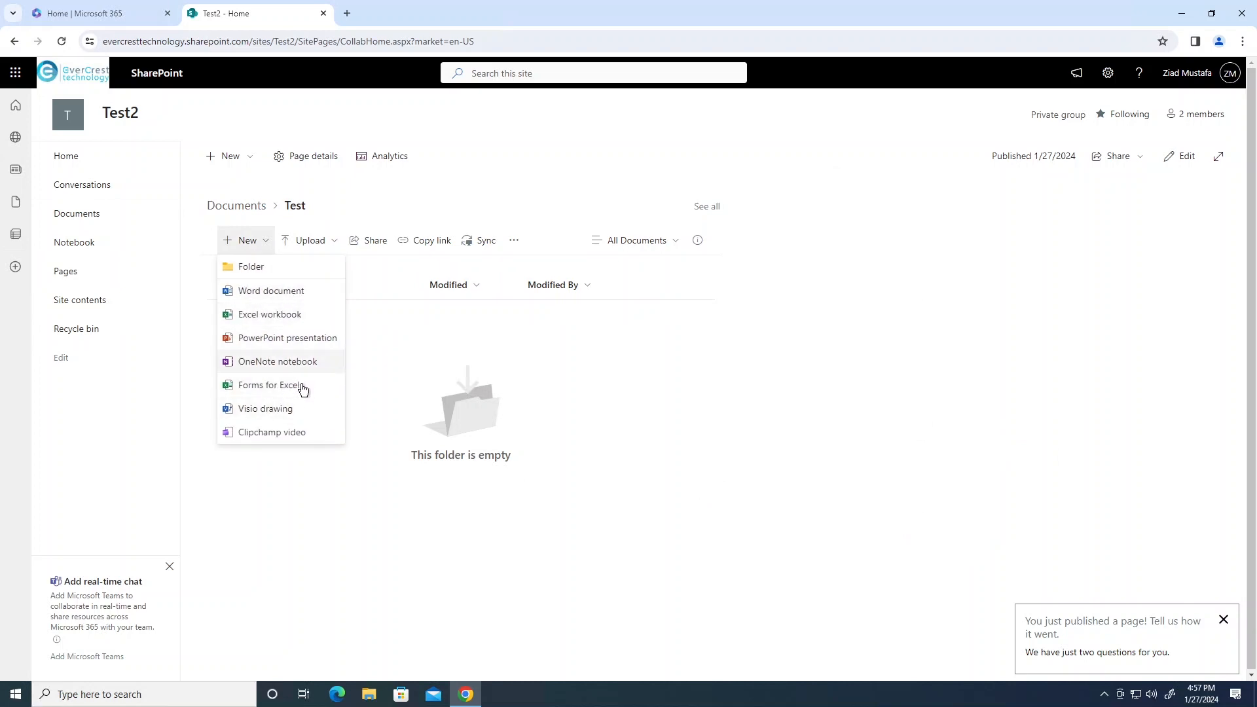
pyautogui.click(316, 492)
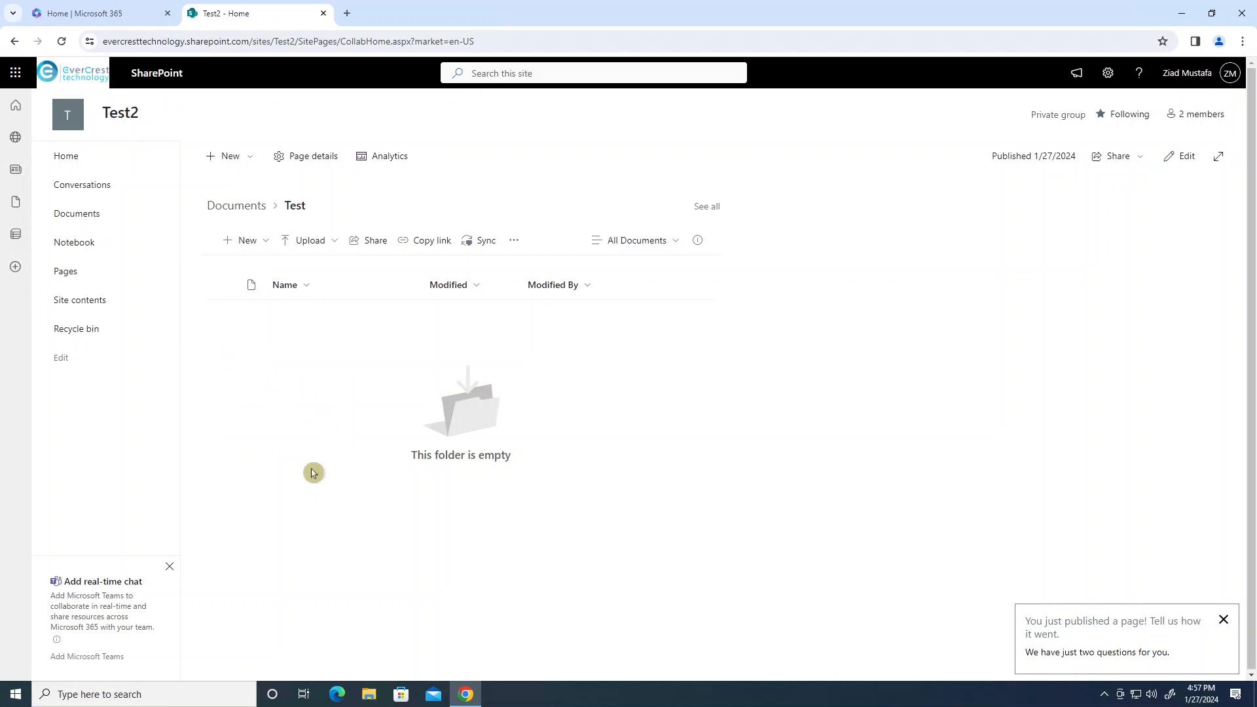
pyautogui.click(311, 242)
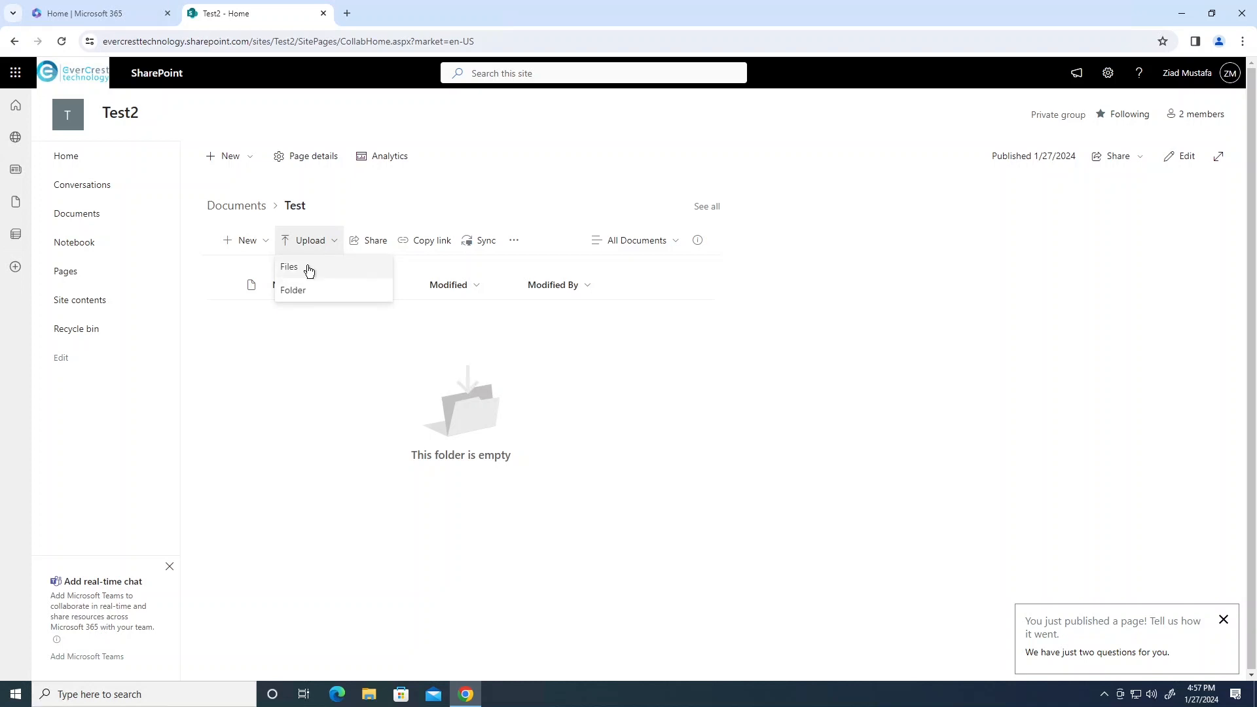
pyautogui.click(308, 269)
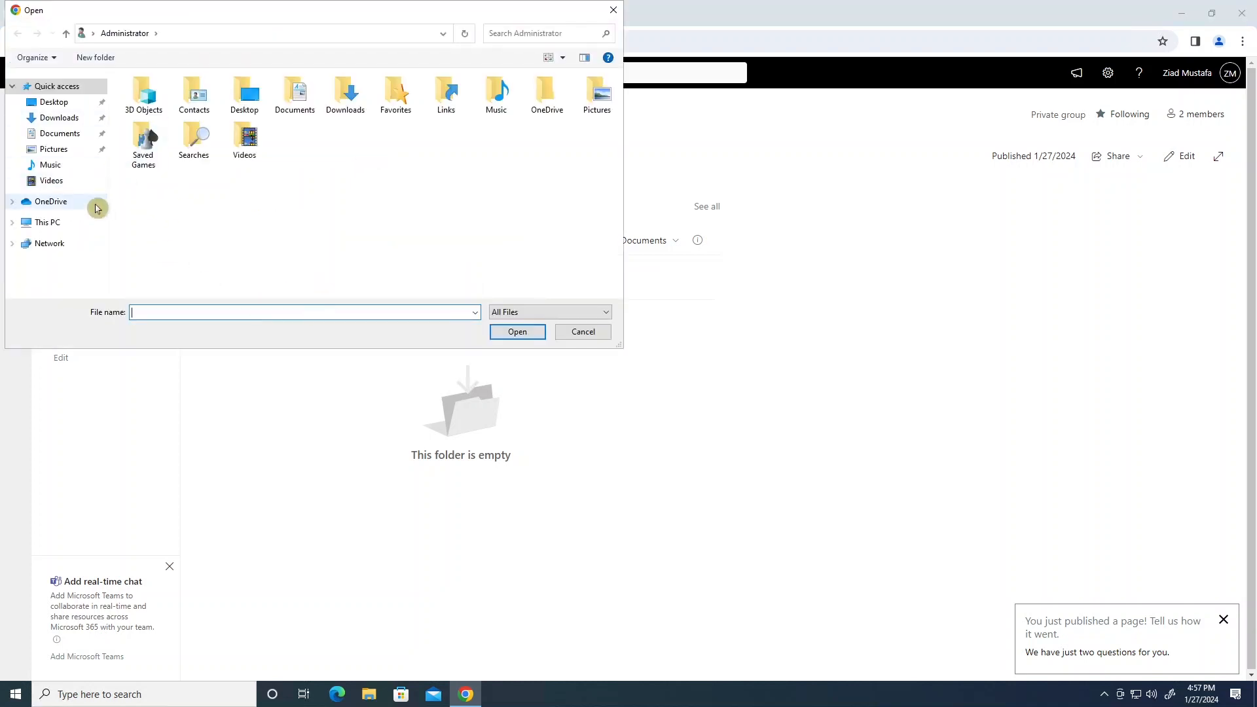
pyautogui.click(46, 223)
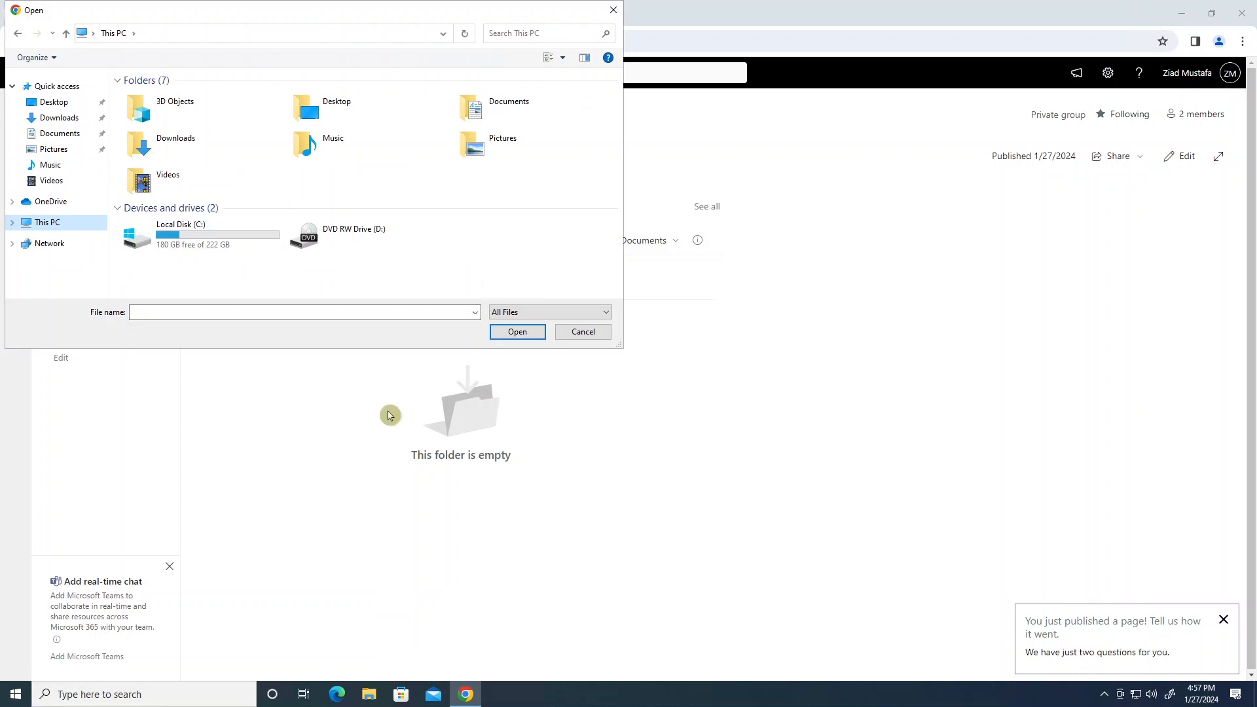
pyautogui.click(613, 11)
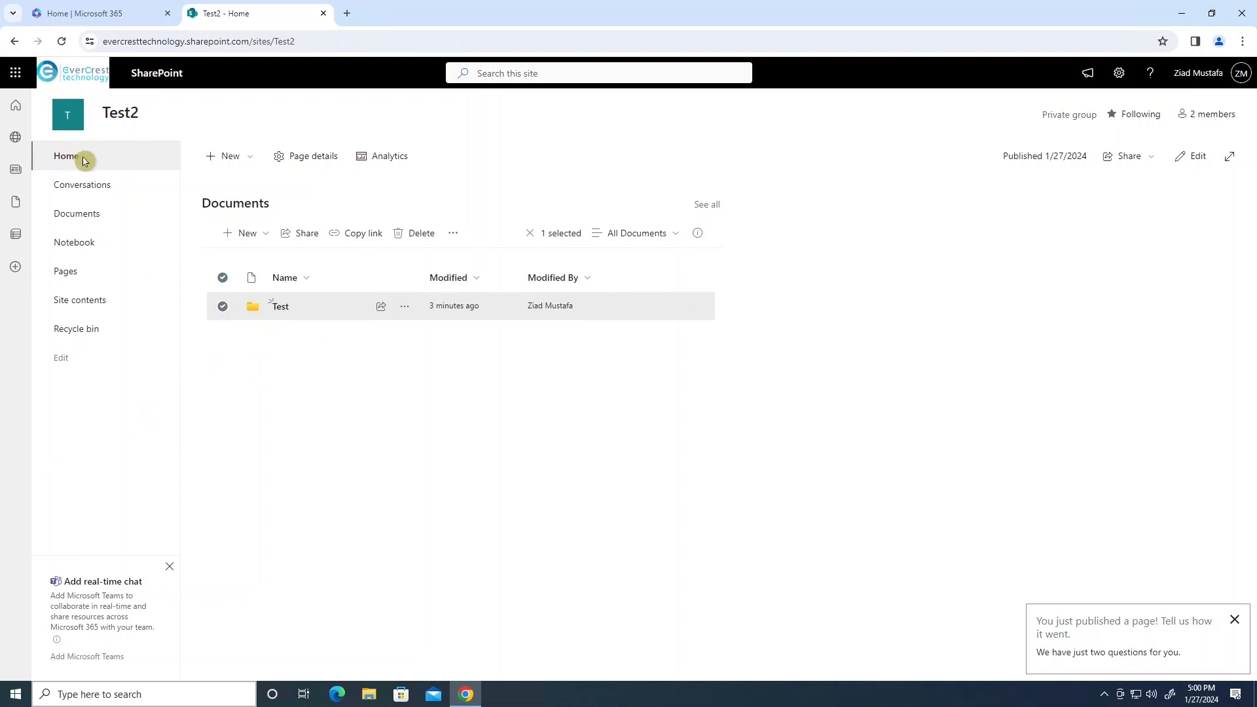
# From the full Documents library, open Manage Access for the Test folder via its '...' menu.
pyautogui.click(87, 216)
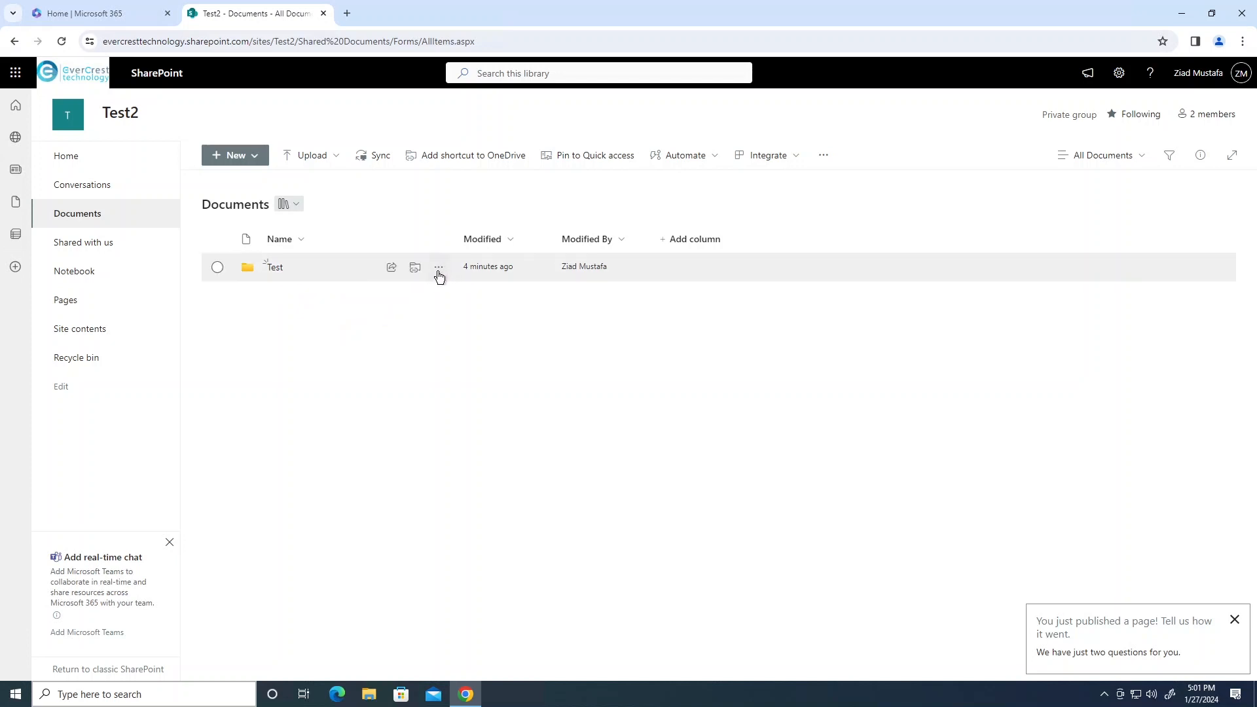
pyautogui.click(77, 157)
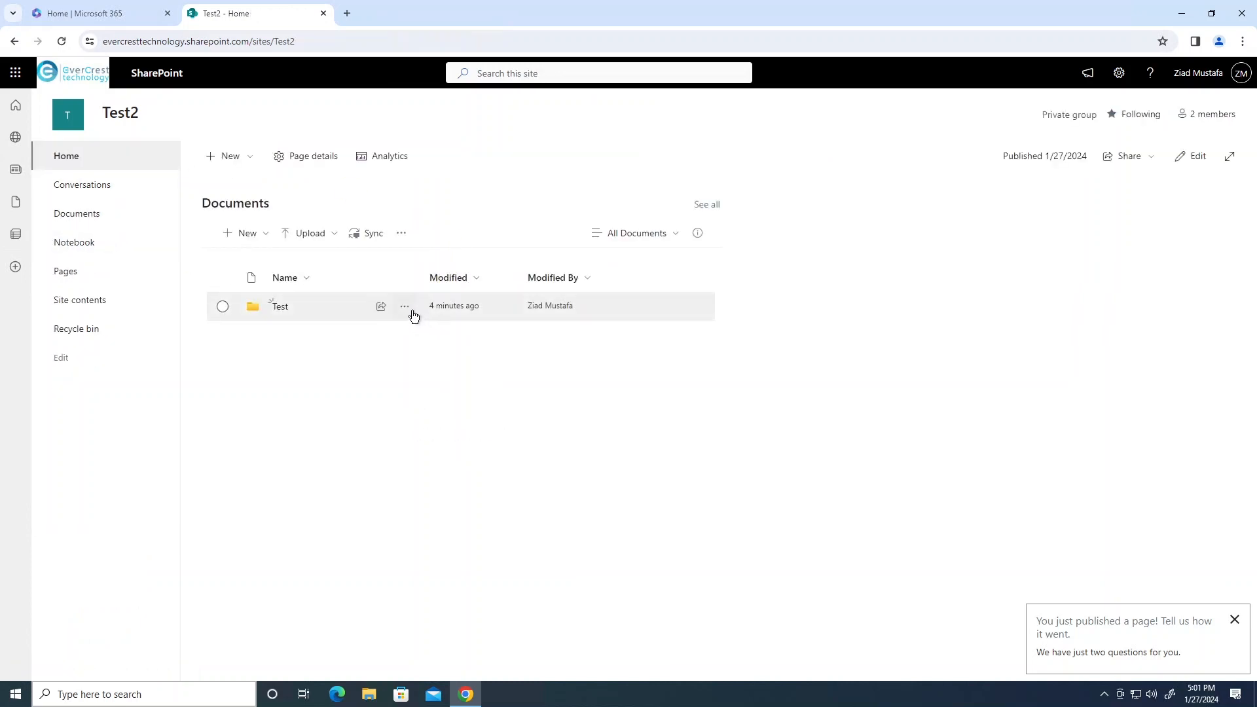
pyautogui.click(404, 308)
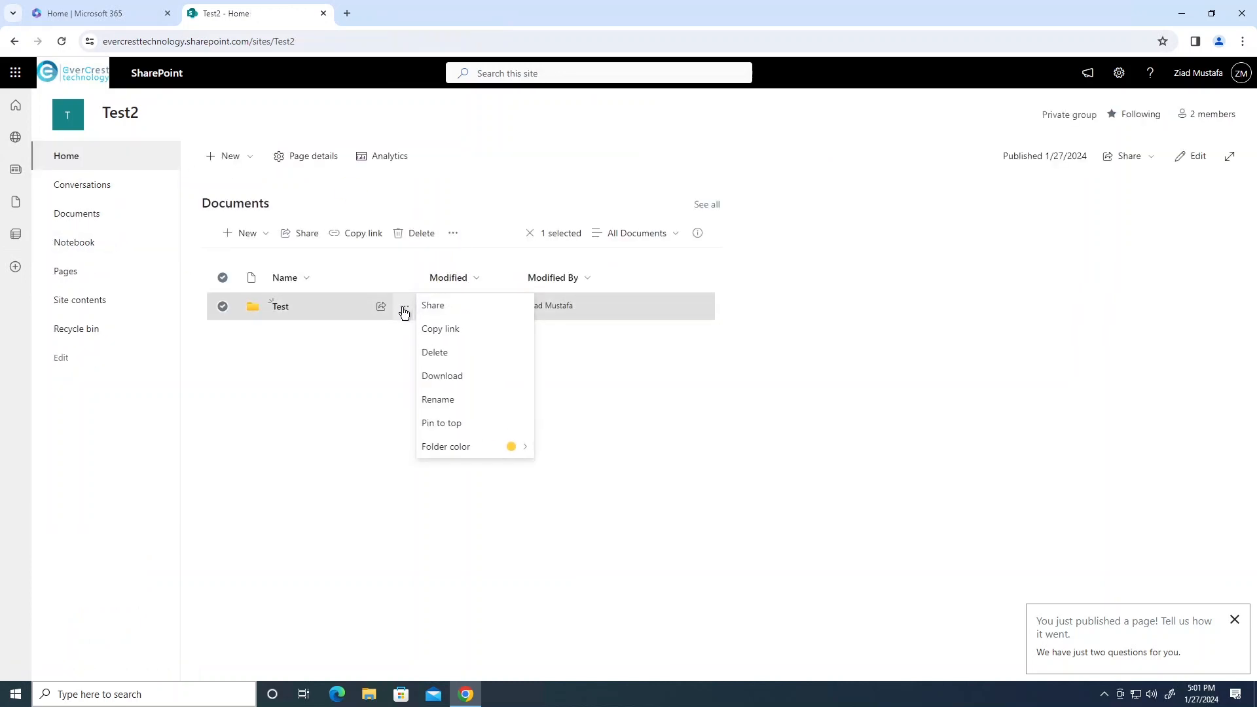
pyautogui.click(88, 219)
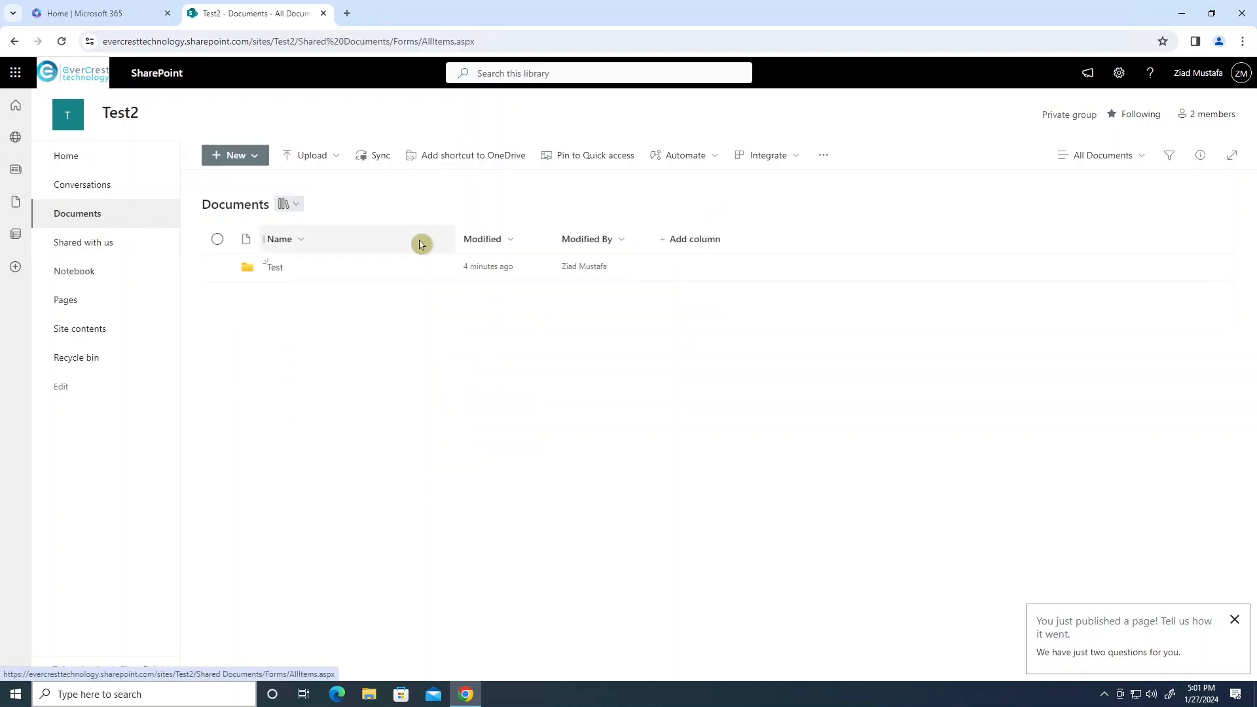
pyautogui.click(440, 270)
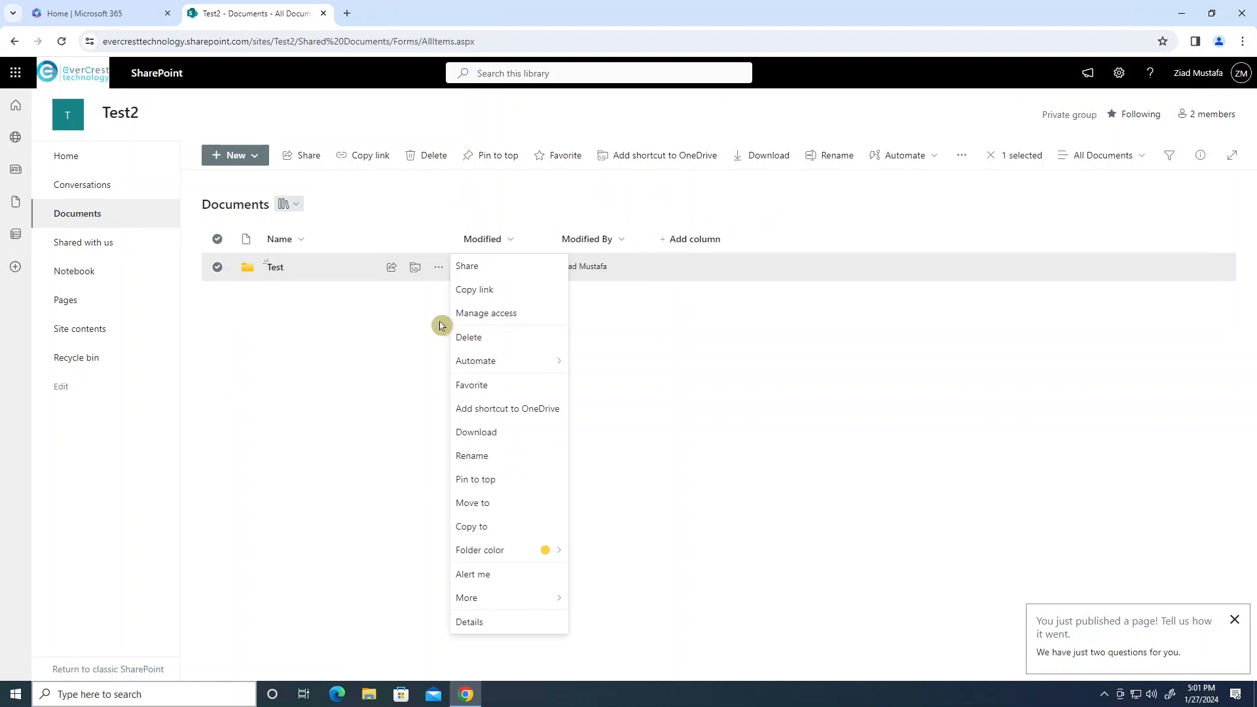
pyautogui.click(495, 315)
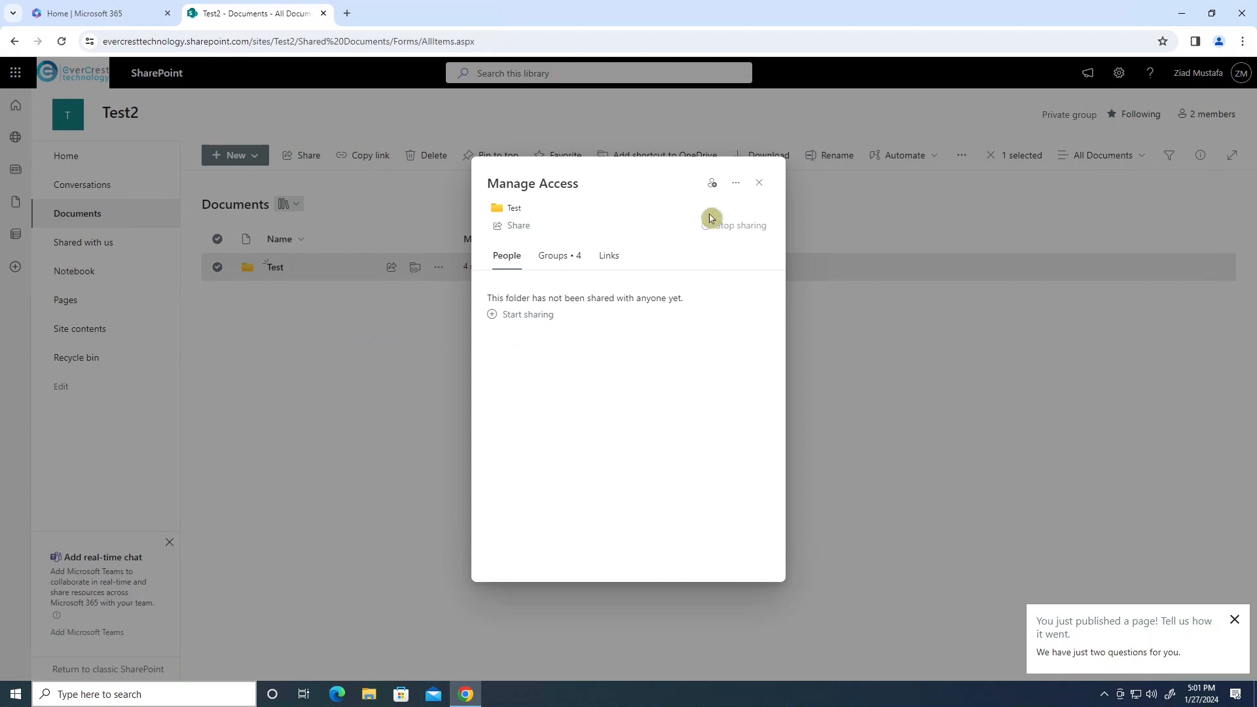
# Grant a colleague access to Test with notification, then dismiss the 'Access granted' confirmation.
pyautogui.click(714, 190)
pyautogui.click(531, 341)
pyautogui.write('zmu')
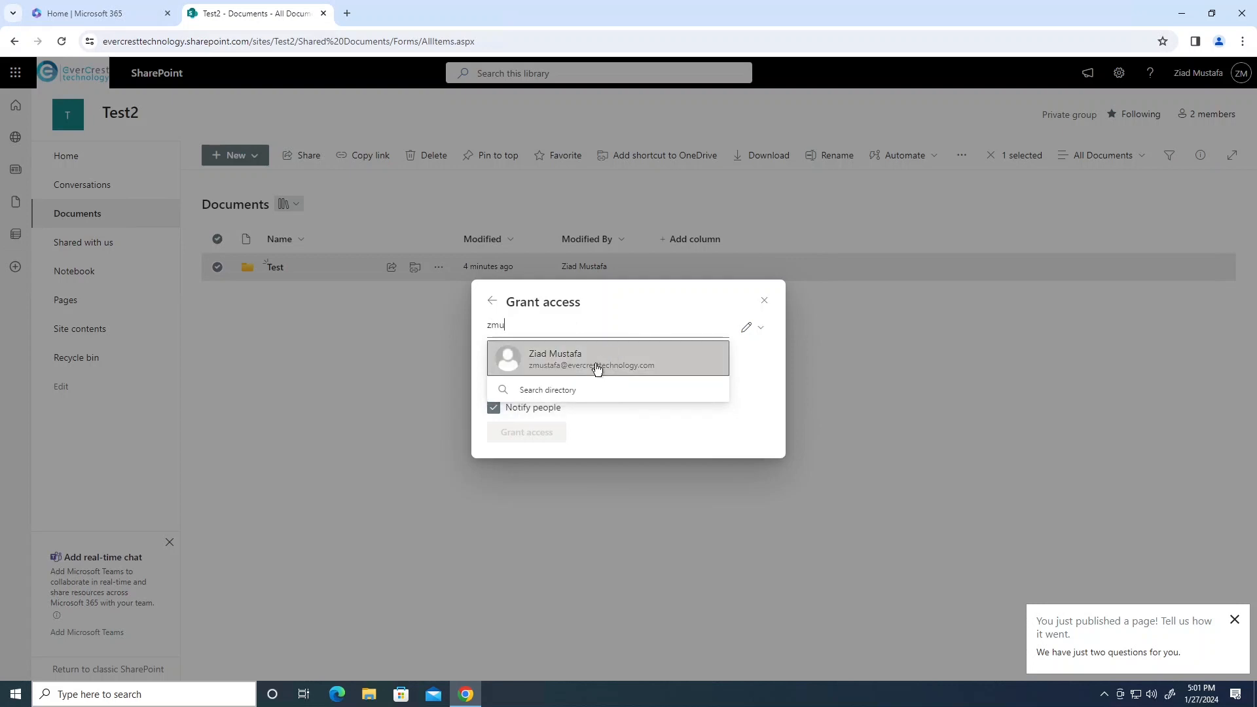
pyautogui.click(596, 370)
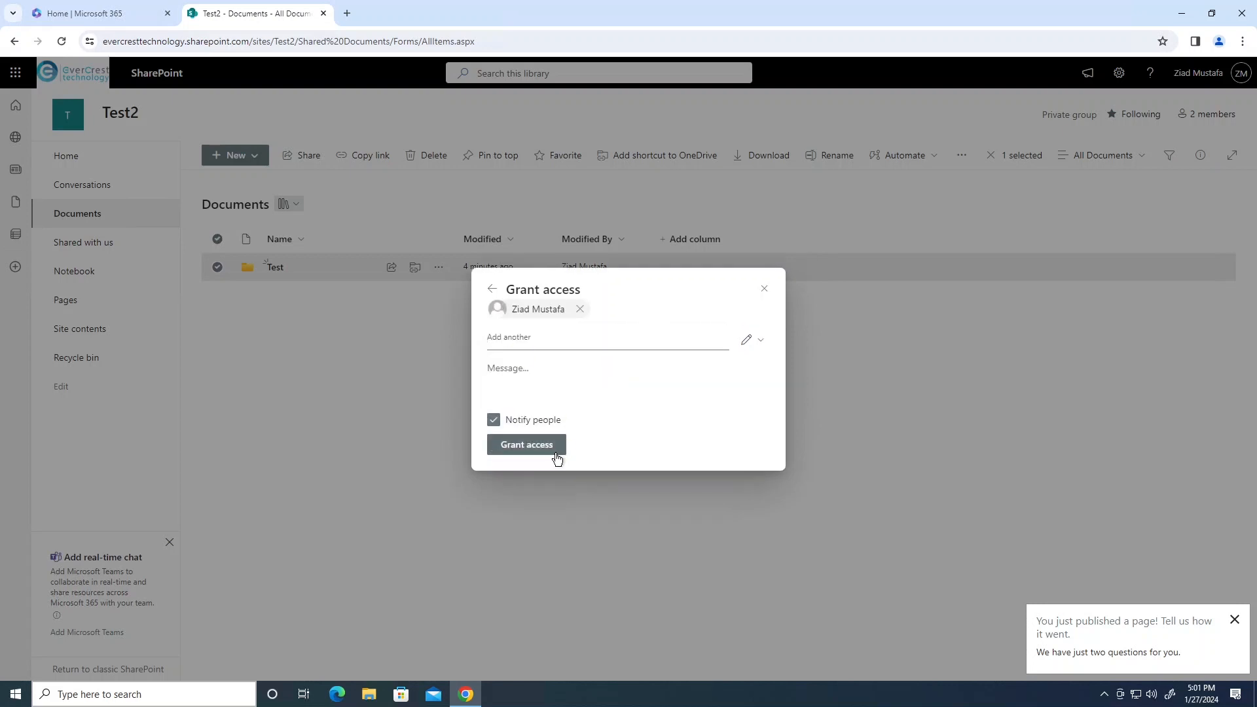
pyautogui.click(514, 436)
pyautogui.click(547, 442)
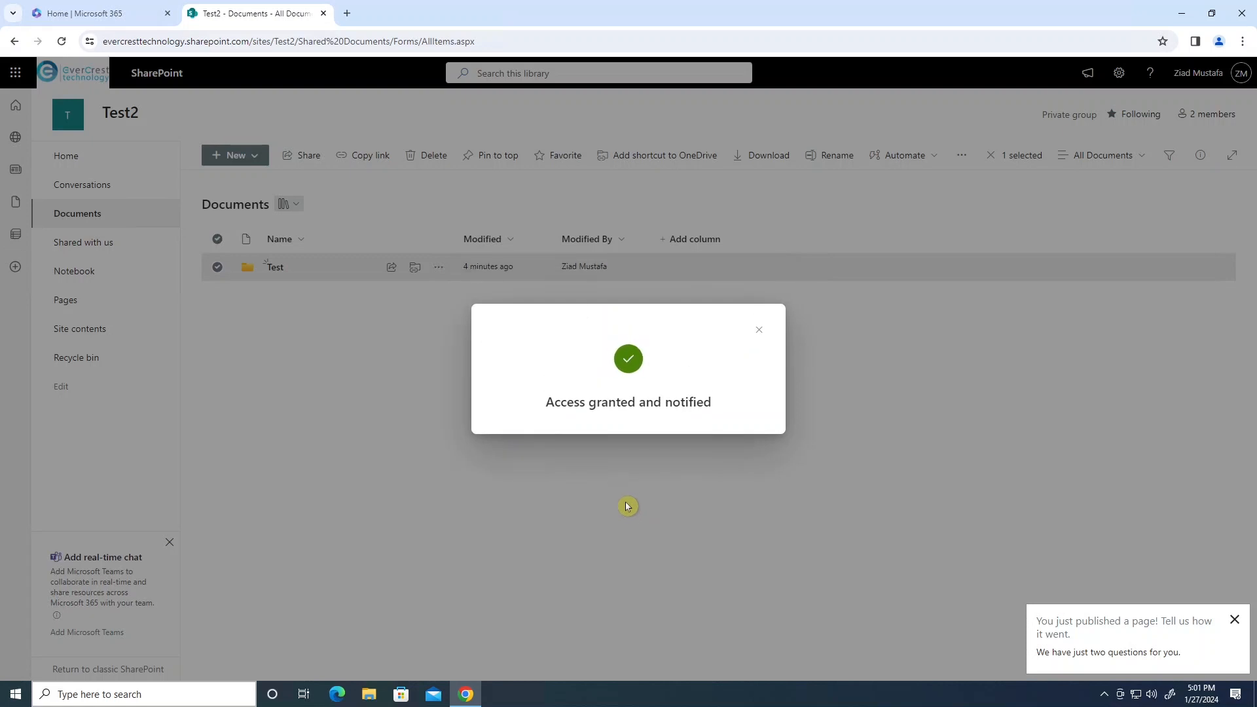
pyautogui.click(760, 332)
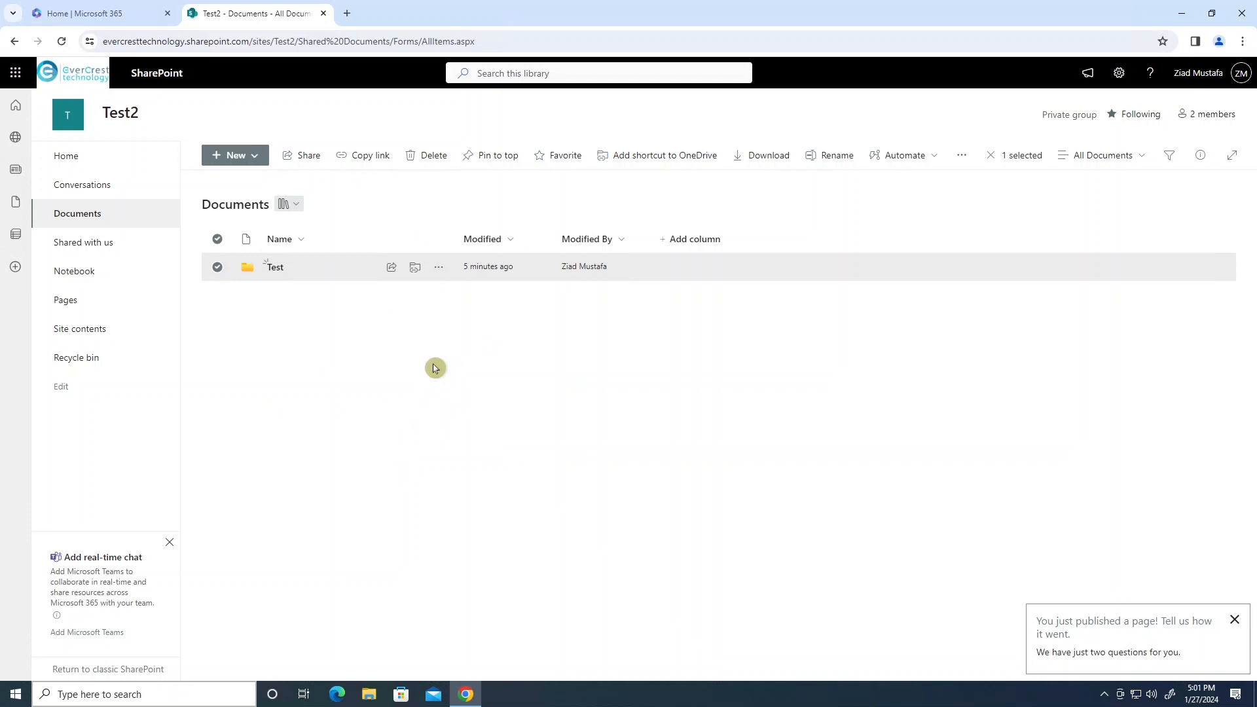
# Reopen Manage access for the Test folder and go to its Advanced settings permissions page.
pyautogui.click(294, 291)
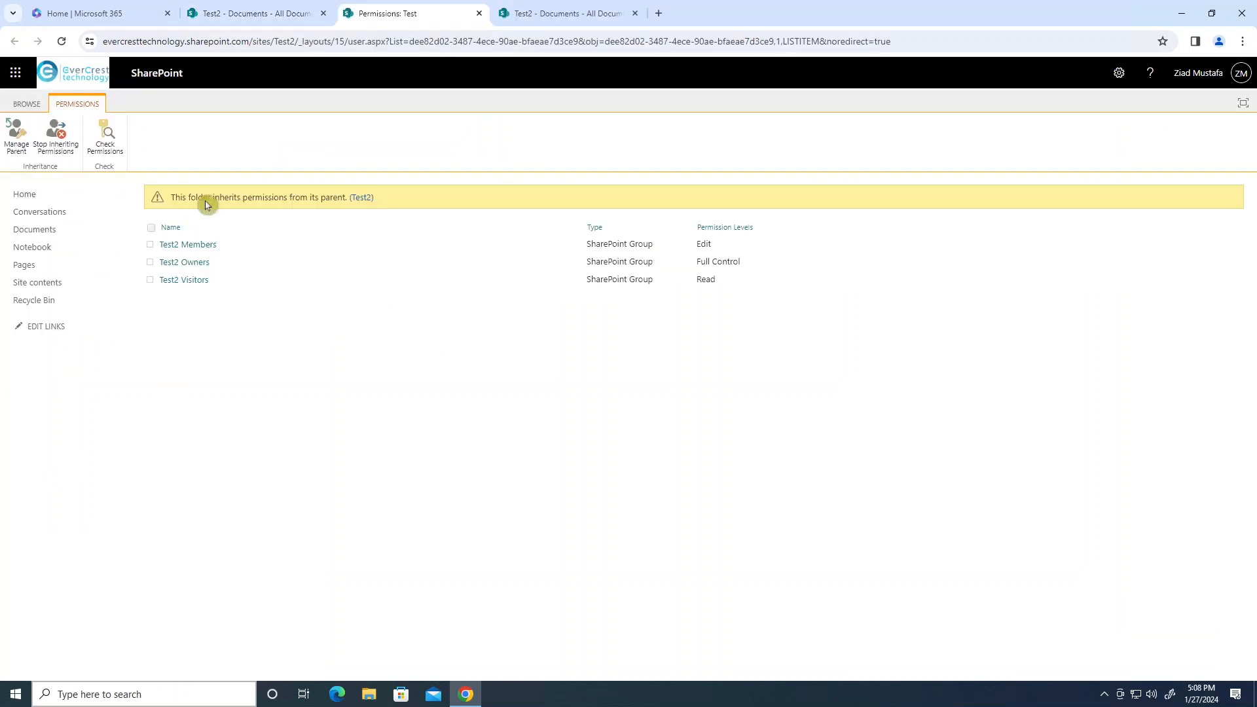
pyautogui.click(298, 18)
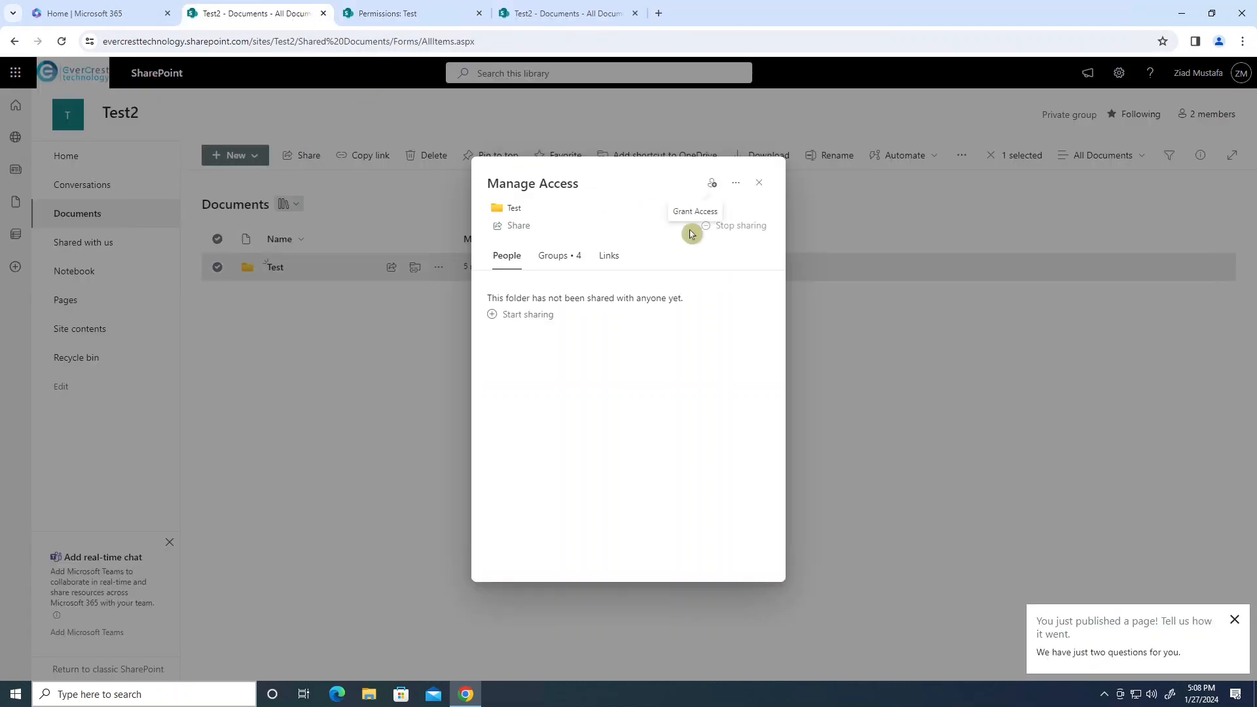
pyautogui.click(737, 185)
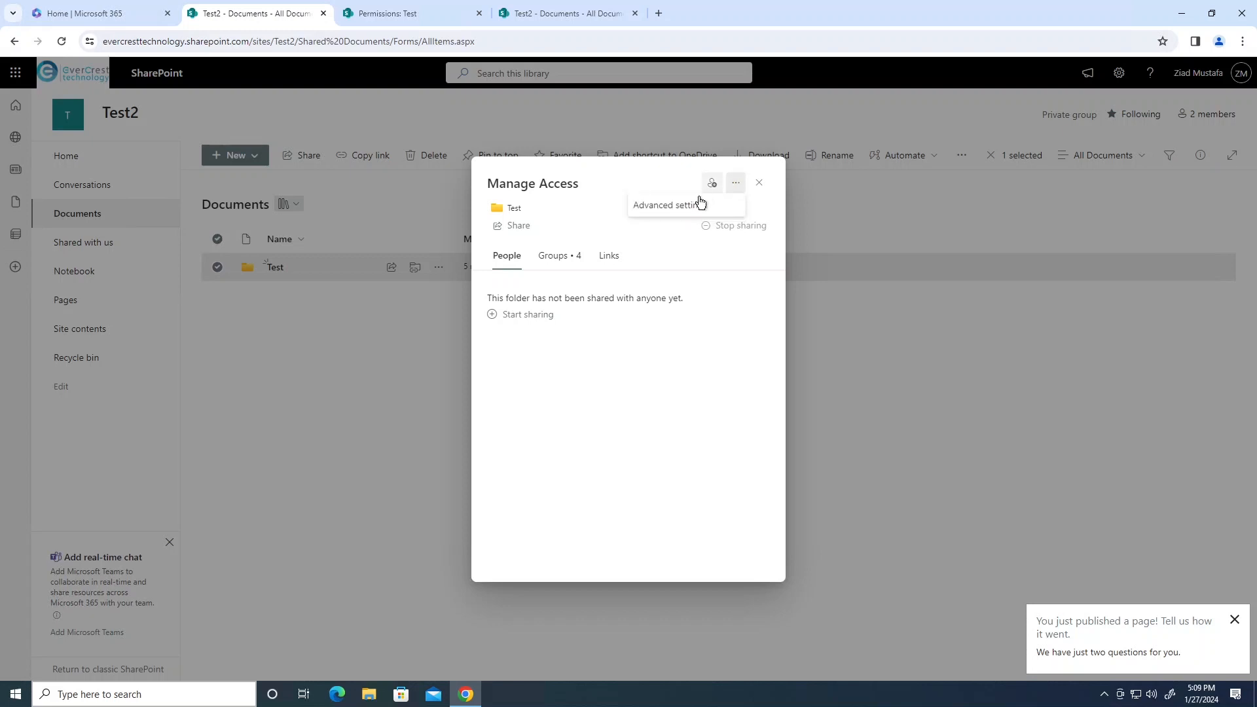
pyautogui.click(712, 184)
pyautogui.click(759, 299)
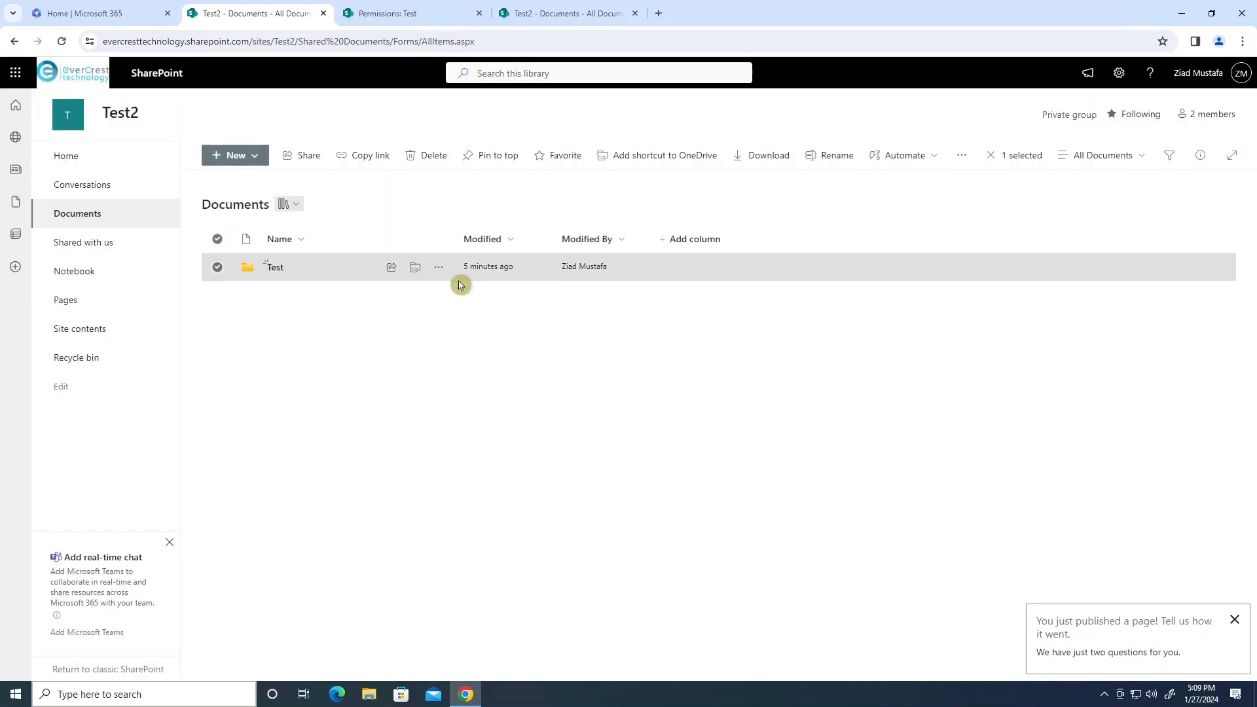
pyautogui.click(448, 272)
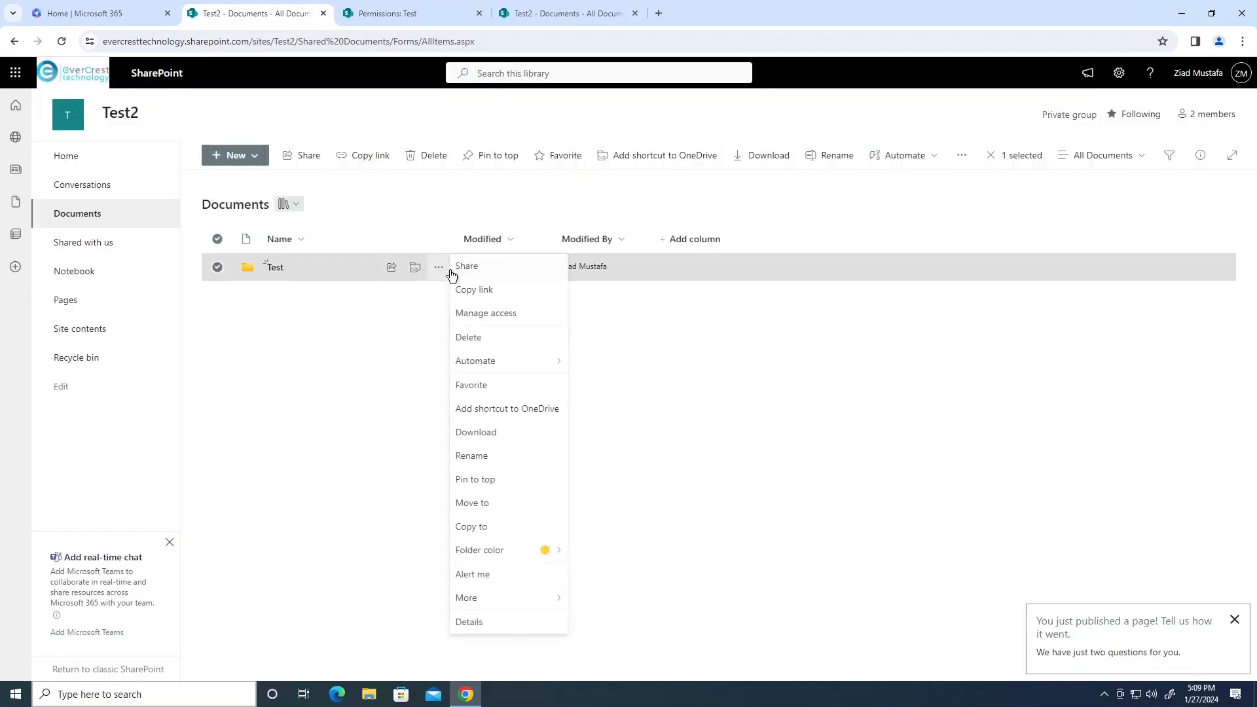
pyautogui.click(504, 315)
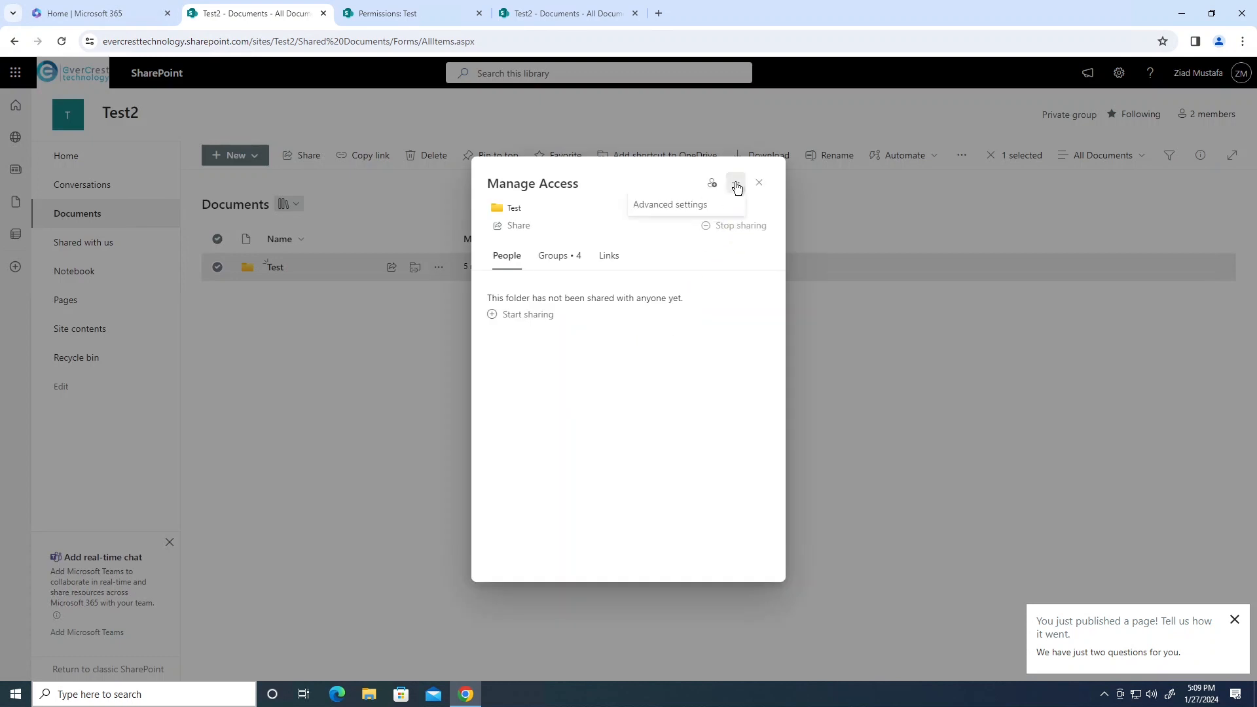
pyautogui.click(671, 206)
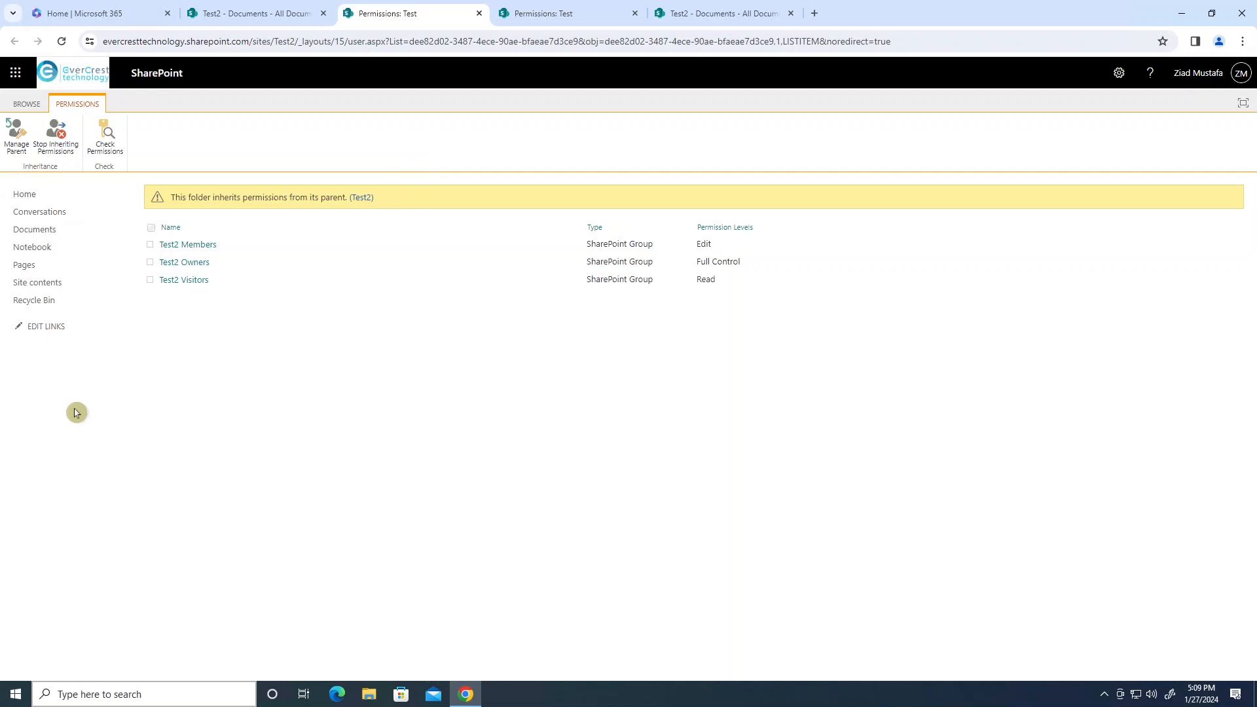
# Stop inheriting permissions on Test and confirm creating unique permissions.
pyautogui.click(63, 145)
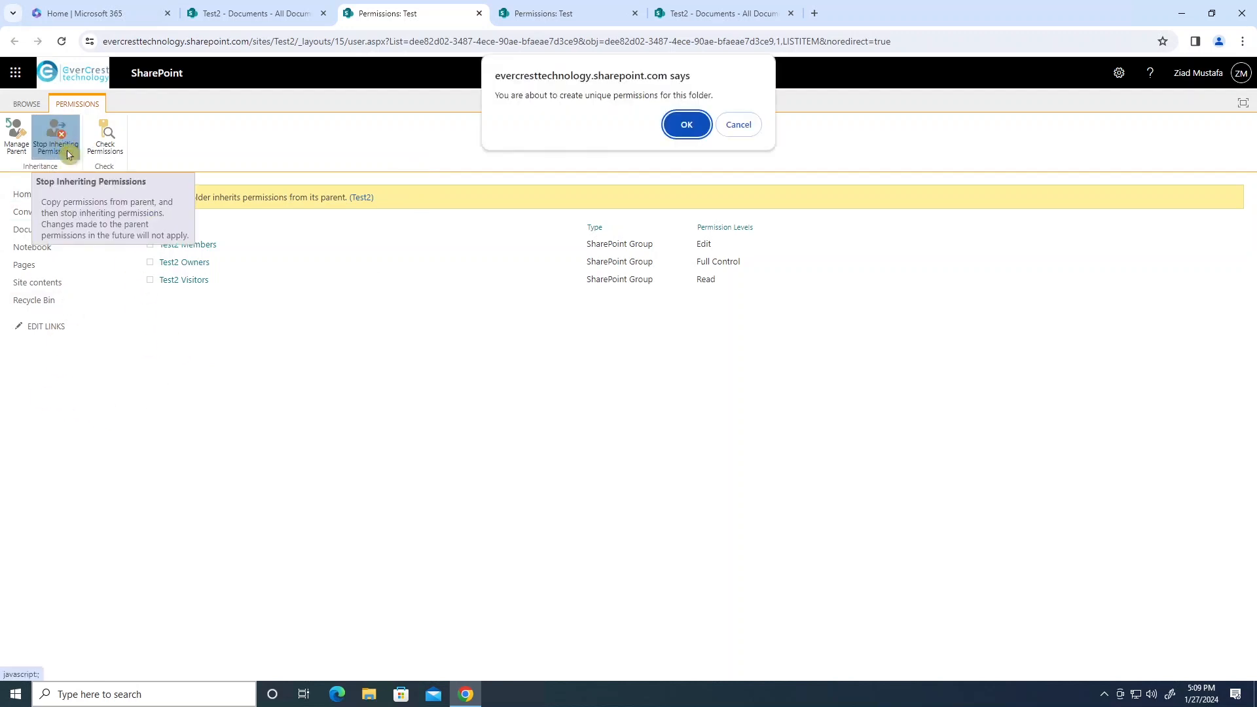
pyautogui.click(667, 134)
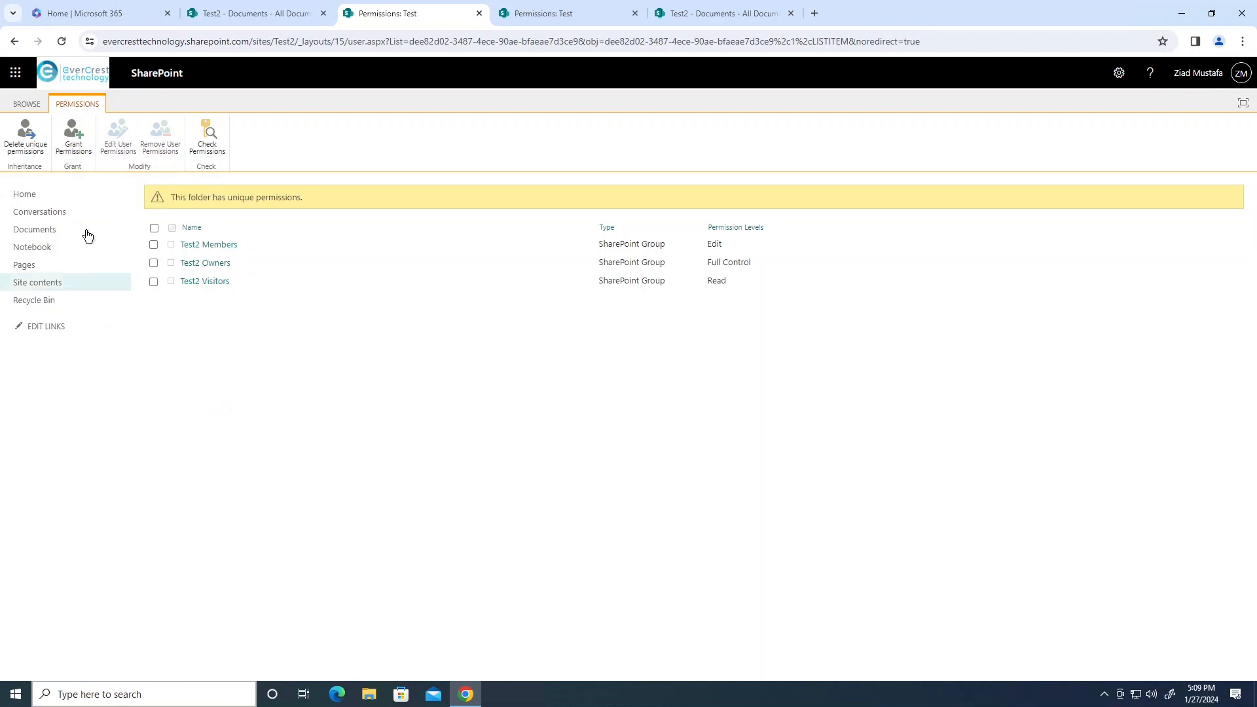
# Grant a colleague Full Control on the Test folder and share it.
pyautogui.click(81, 148)
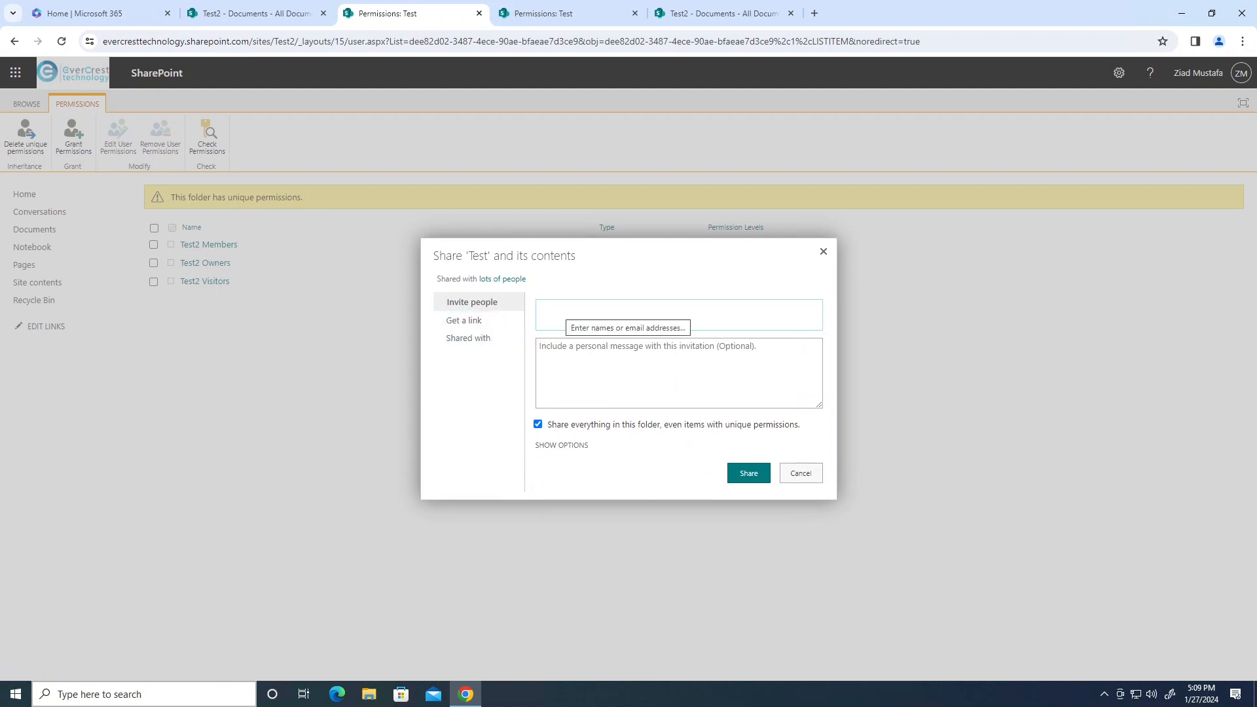
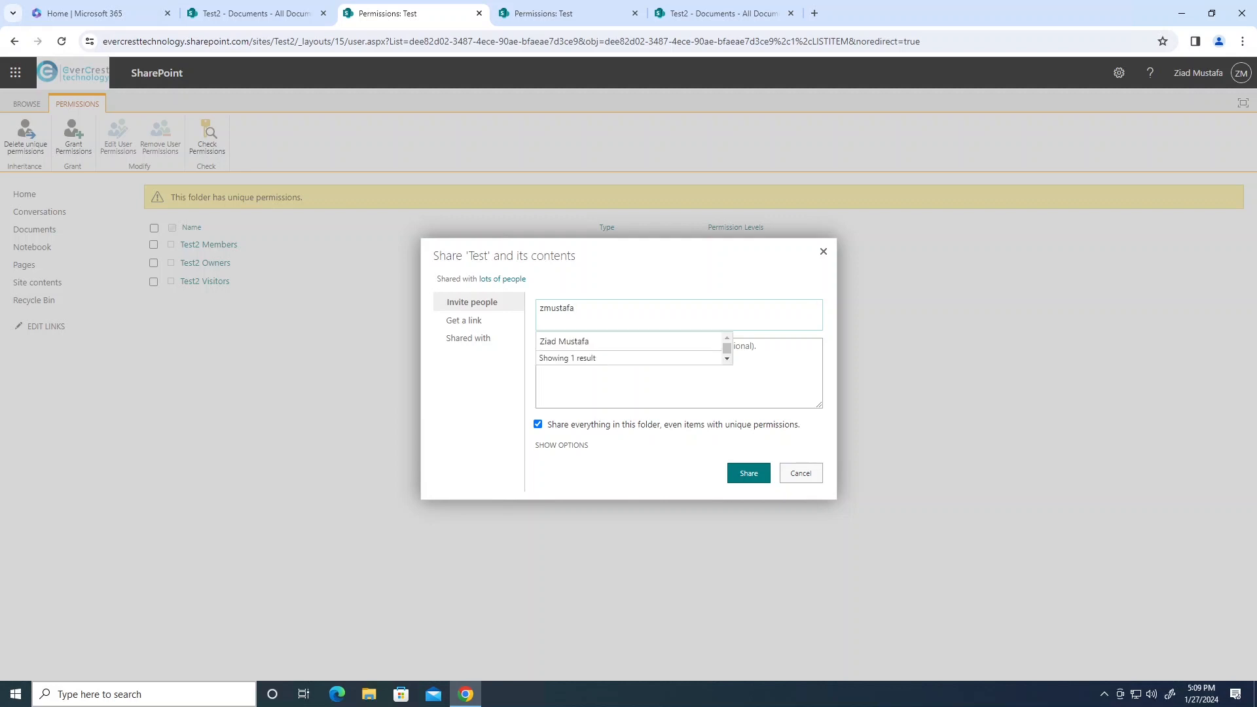
pyautogui.click(595, 342)
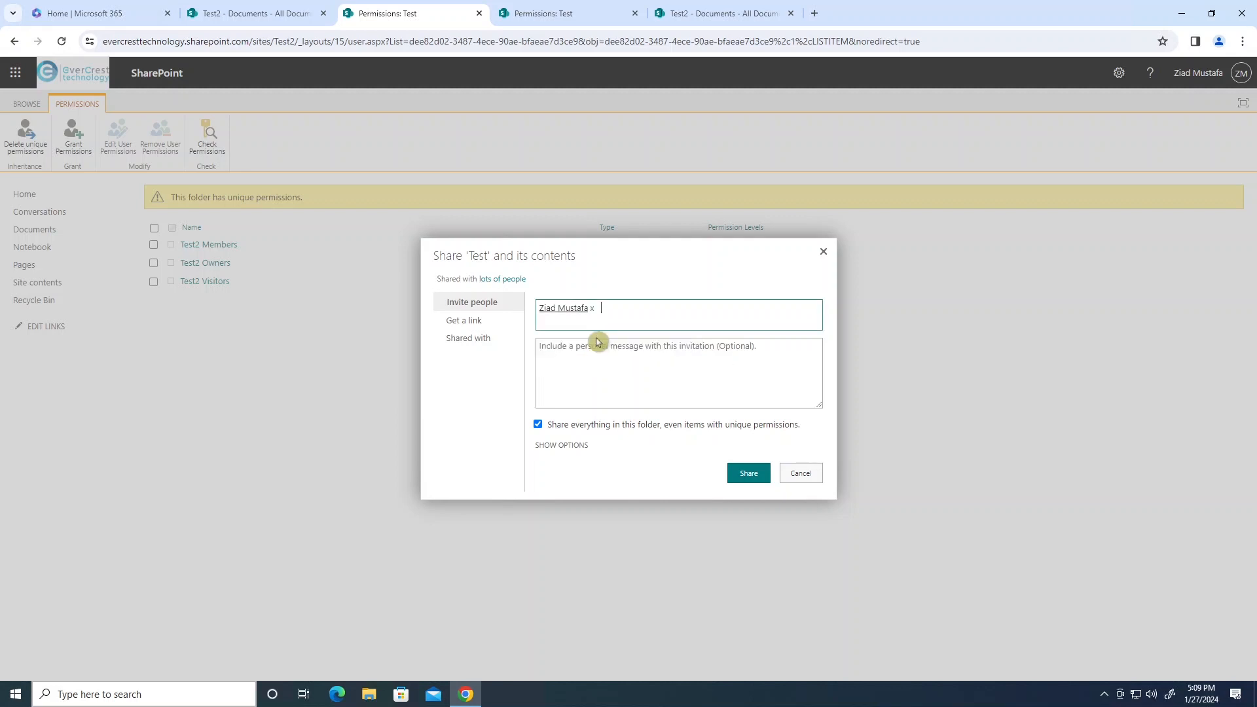
pyautogui.click(561, 448)
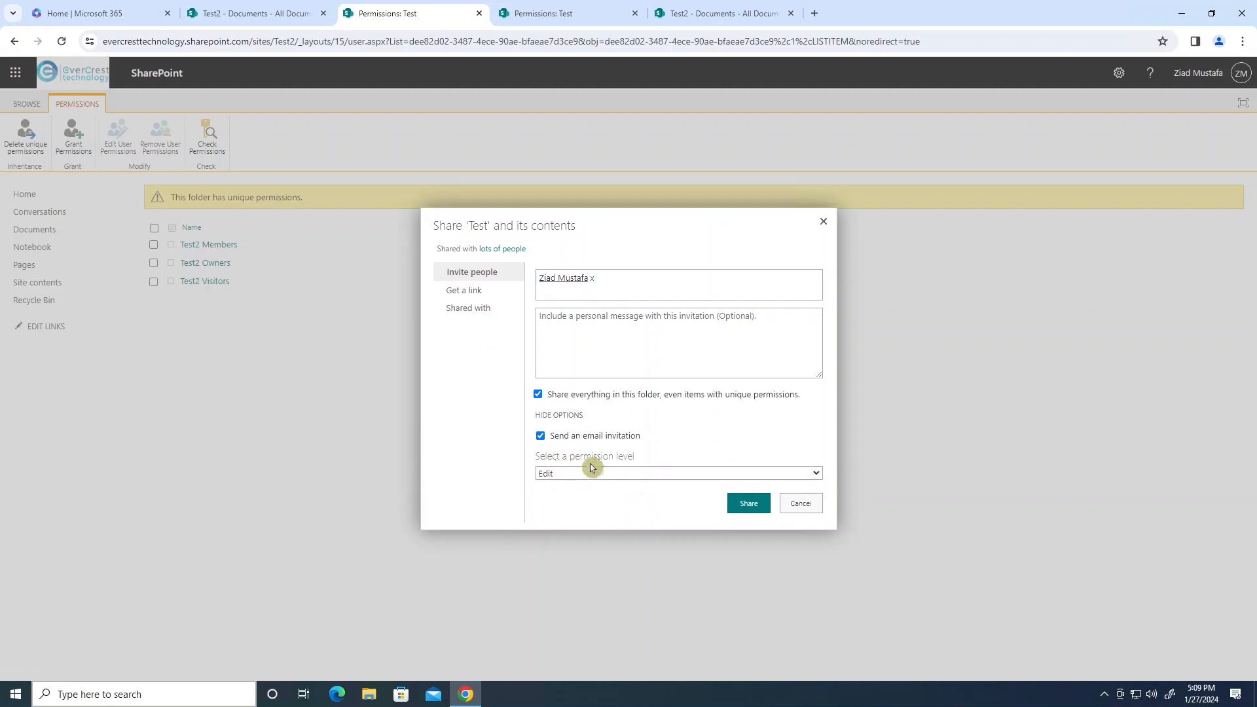
pyautogui.click(620, 477)
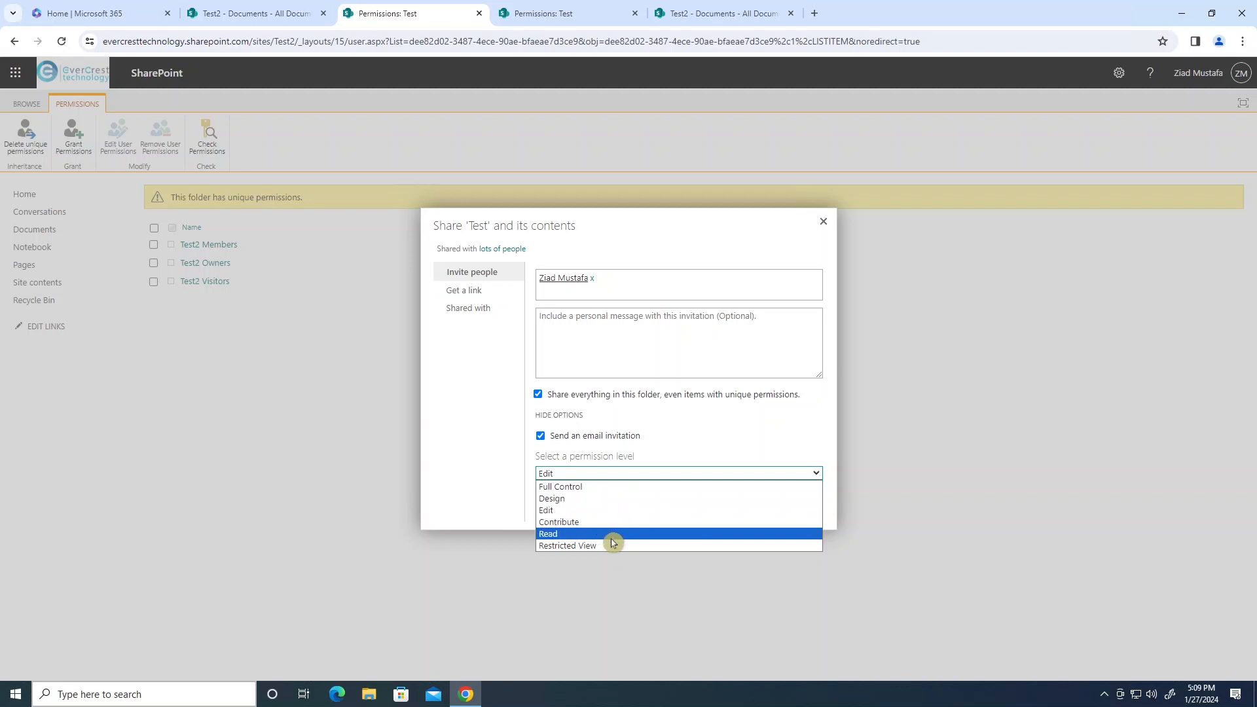
pyautogui.click(612, 487)
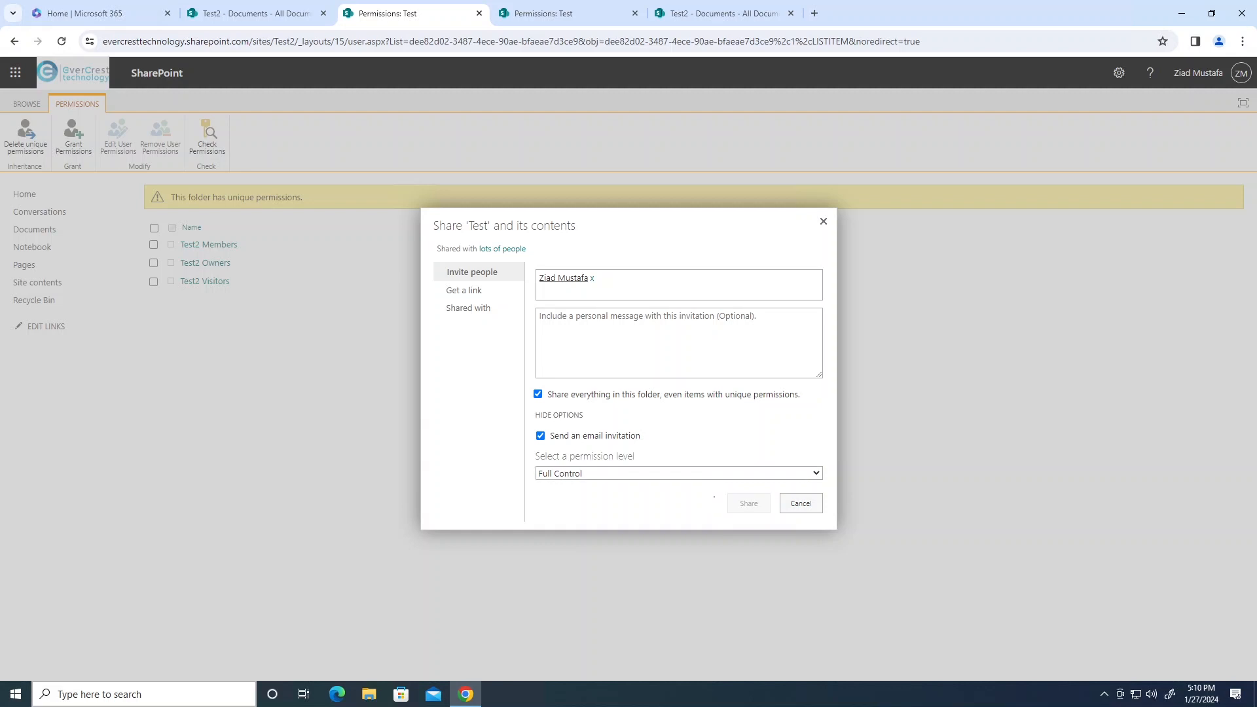
pyautogui.click(748, 503)
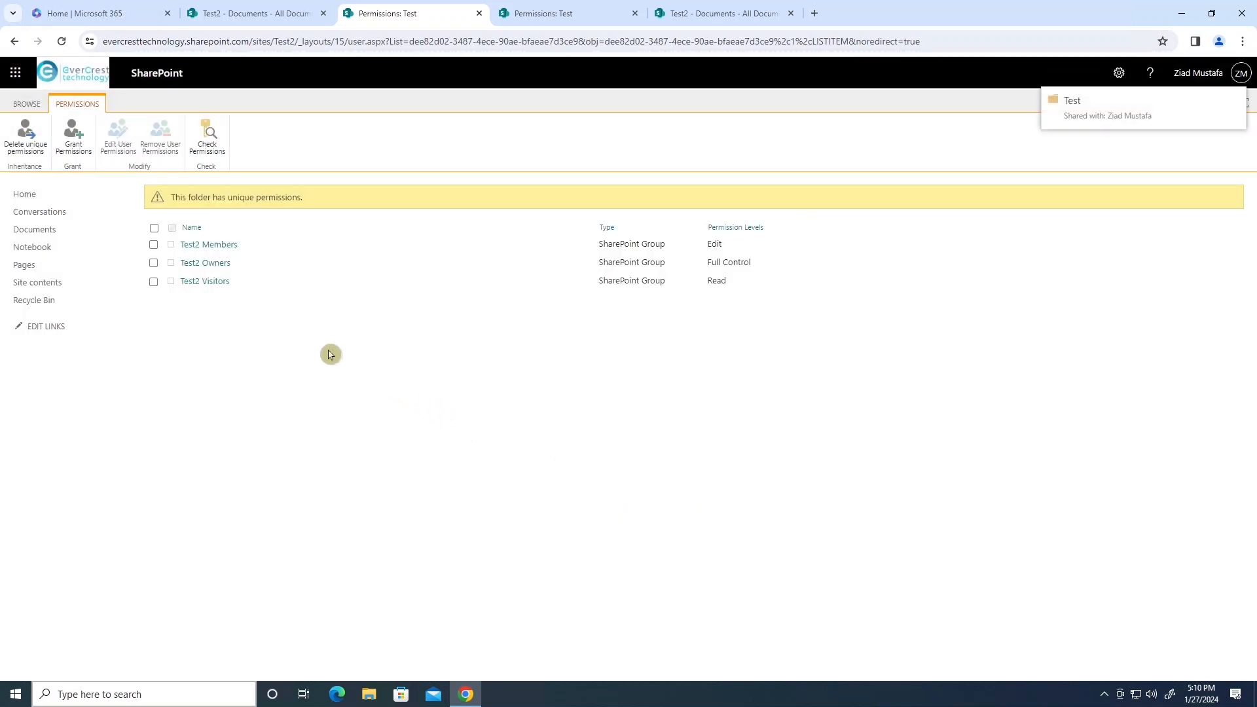